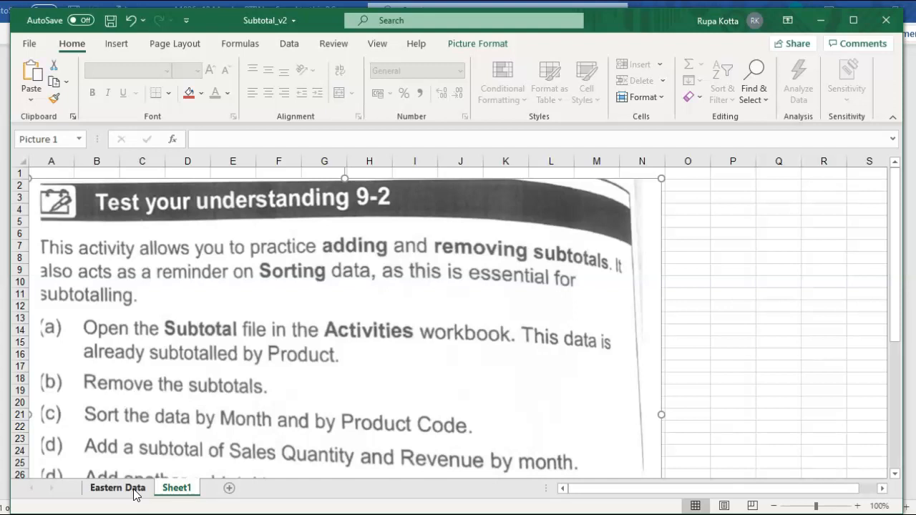
- Review the exercise instructions on Sheet1 alongside the product subtotals on the Eastern Data sheet
click(117, 488)
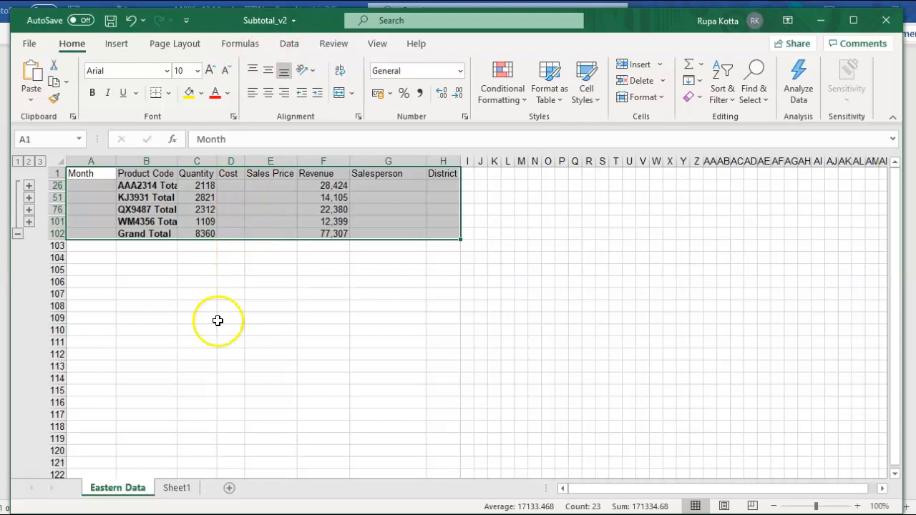
click(177, 488)
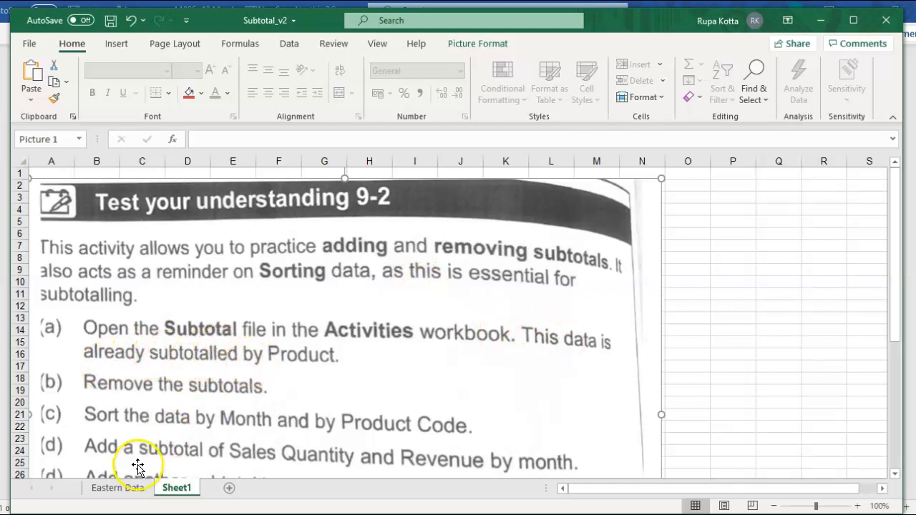
click(123, 488)
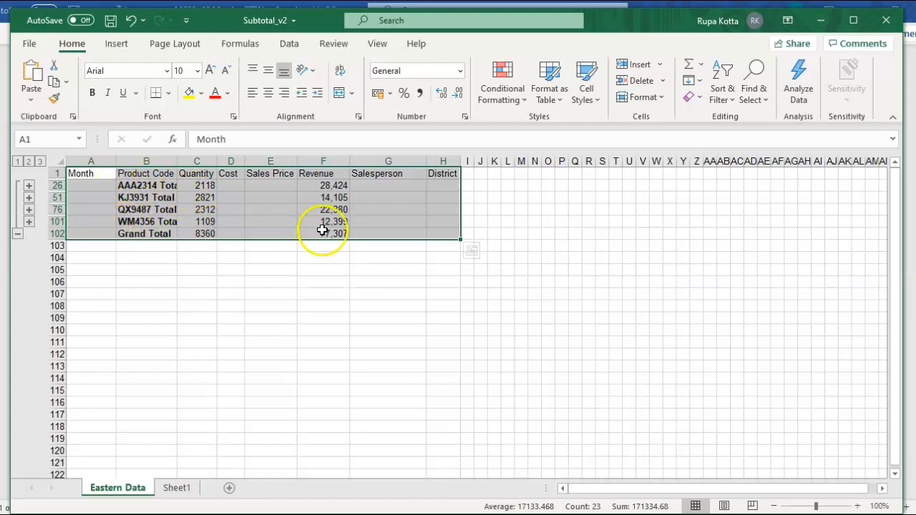
click(177, 490)
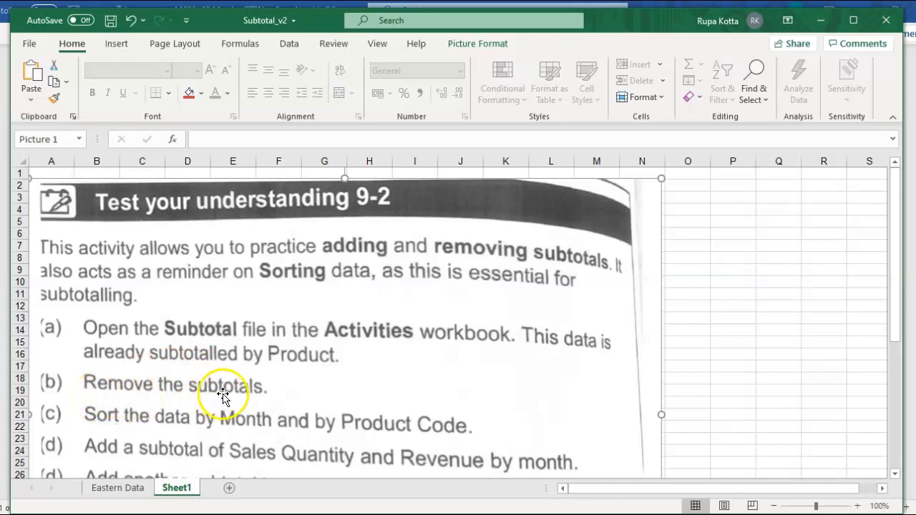
click(118, 488)
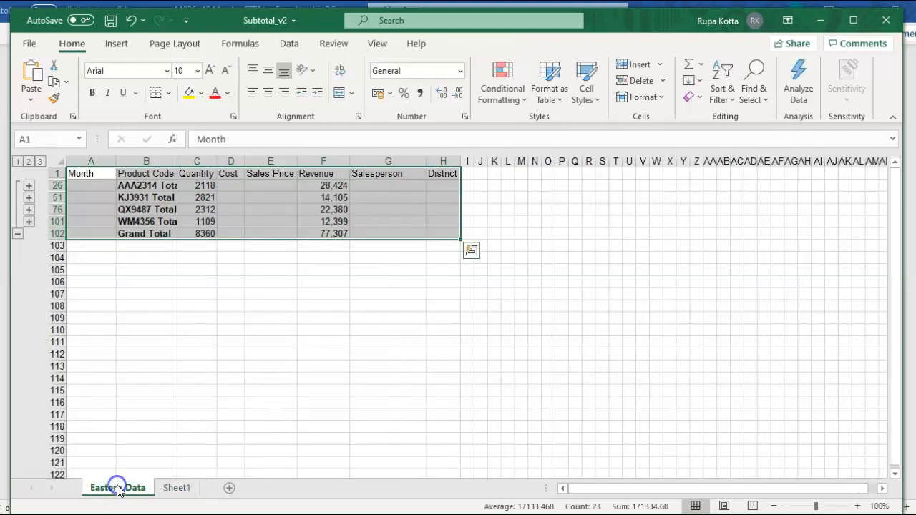
- Remove all existing subtotals from the entire Eastern Data sheet
click(332, 372)
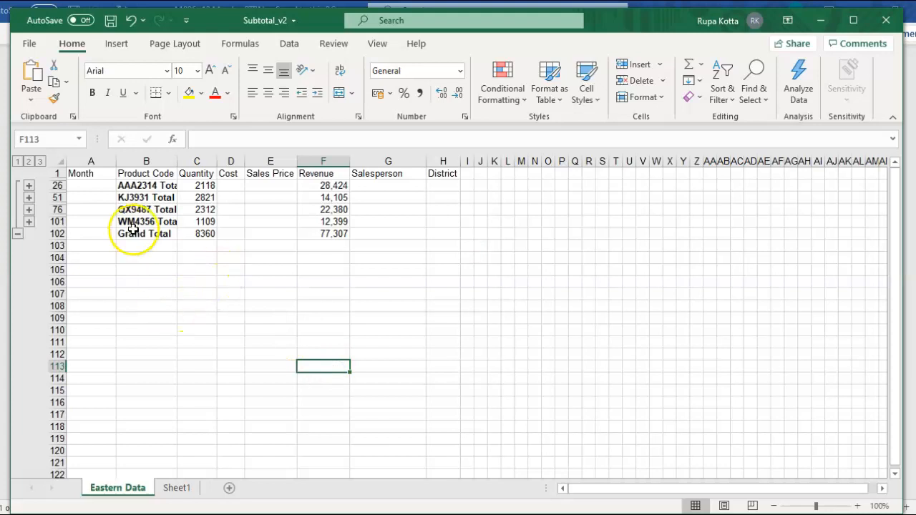
click(58, 162)
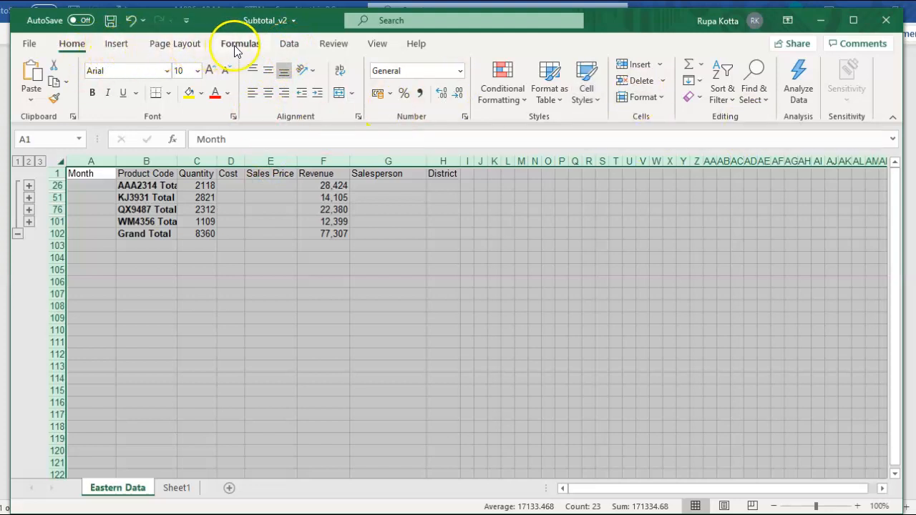
click(290, 46)
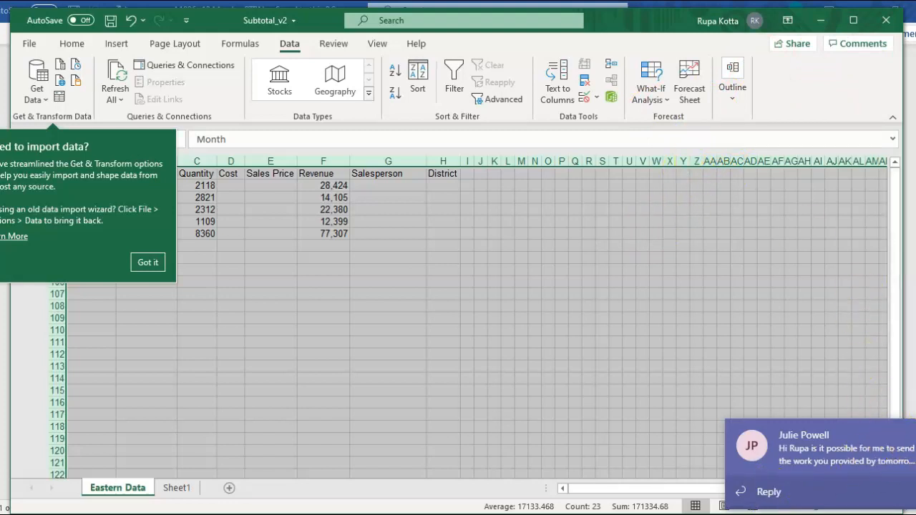
click(915, 433)
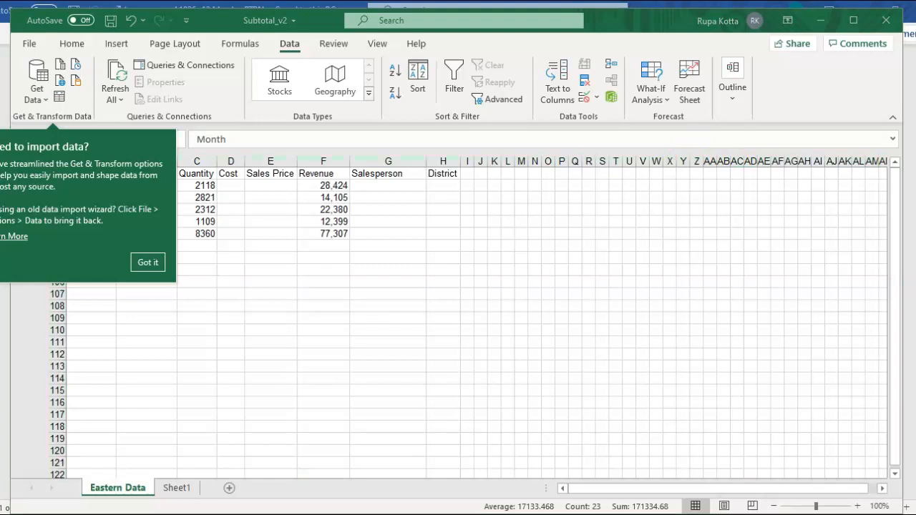
click(734, 103)
click(734, 104)
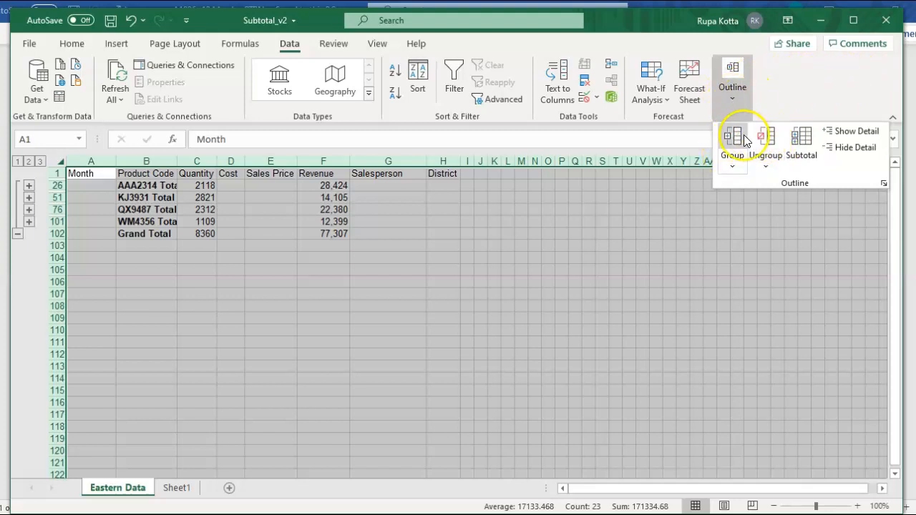
click(805, 153)
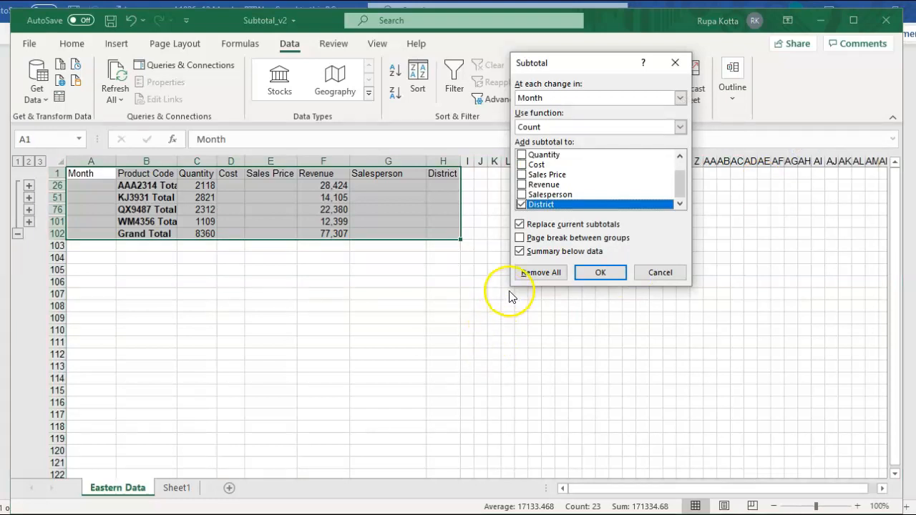
click(552, 277)
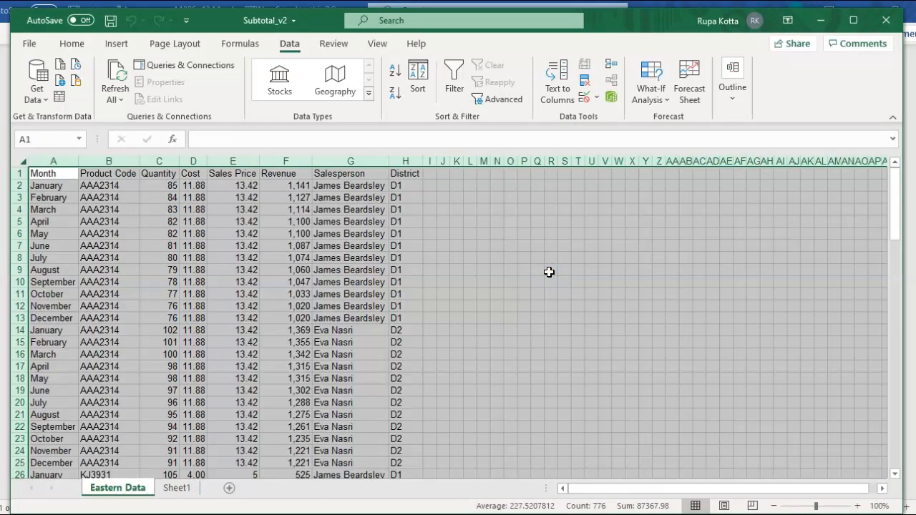
click(549, 272)
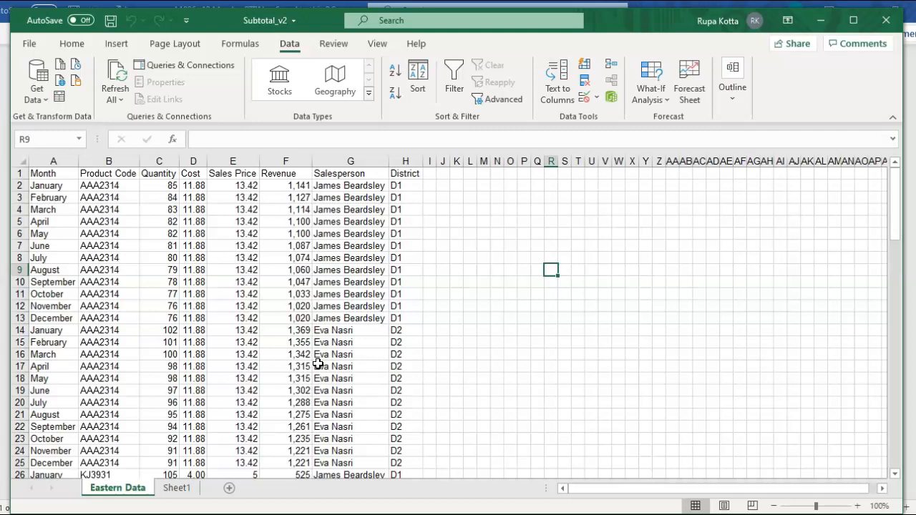
- Check the sorting instruction on Sheet1 and return to the Eastern Data sheet
click(178, 487)
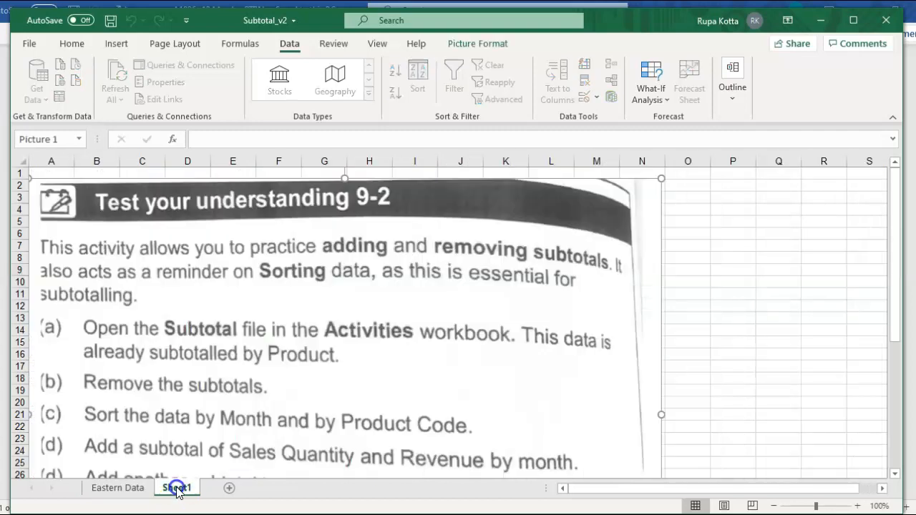
click(183, 424)
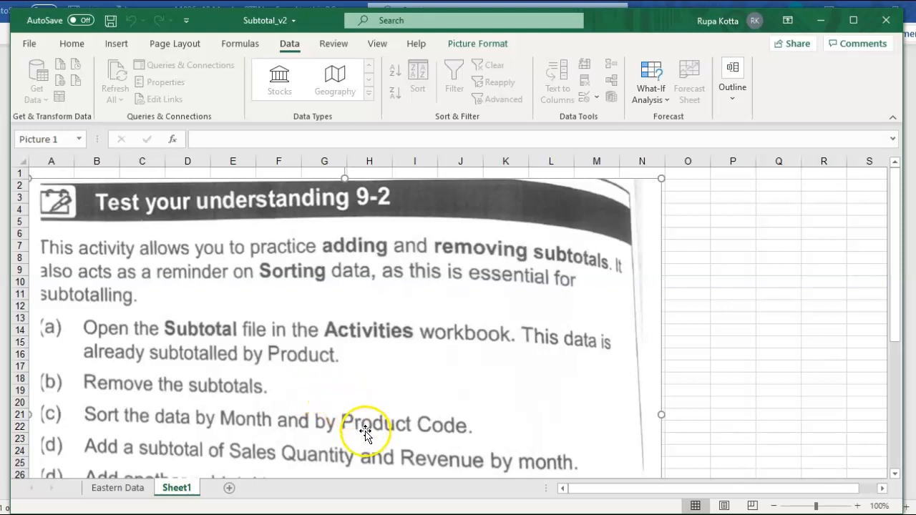
click(114, 488)
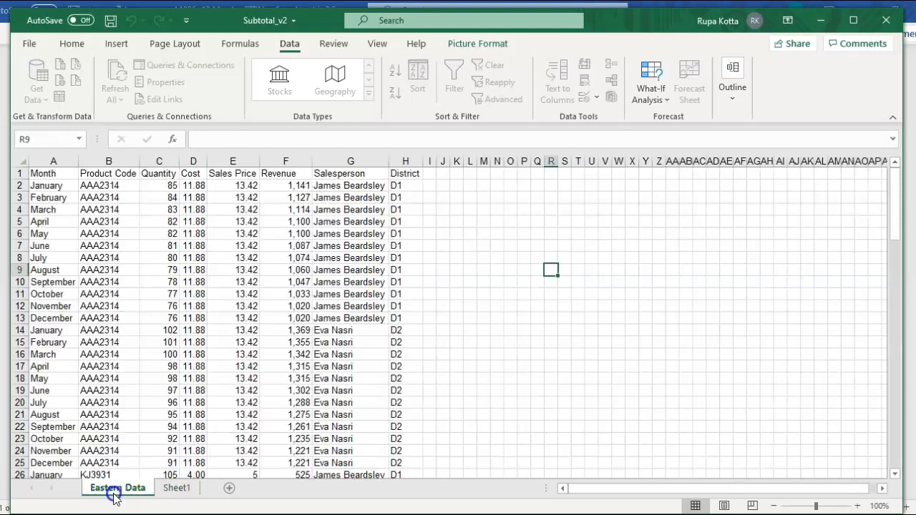
- Set up a custom sort of A1:H97 by Month, ordered by the January, February, March, April custom list
drag(51, 173, 405, 454)
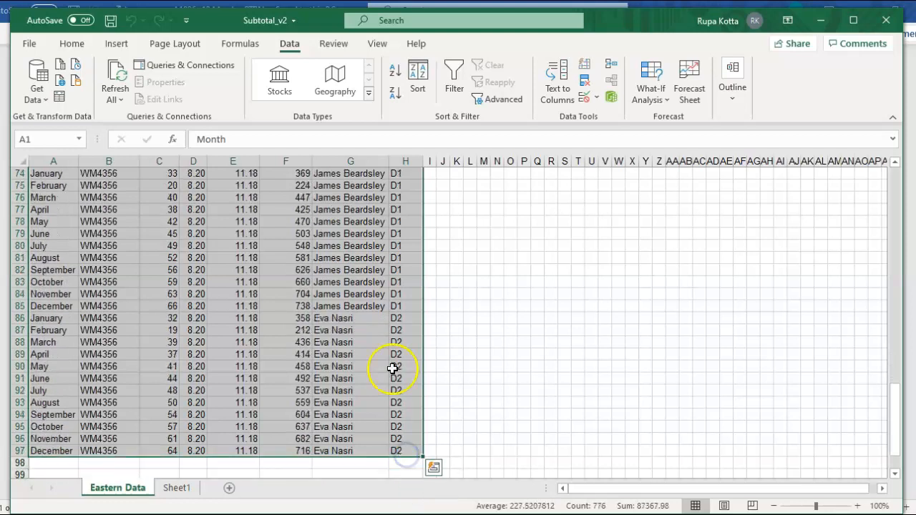
click(79, 47)
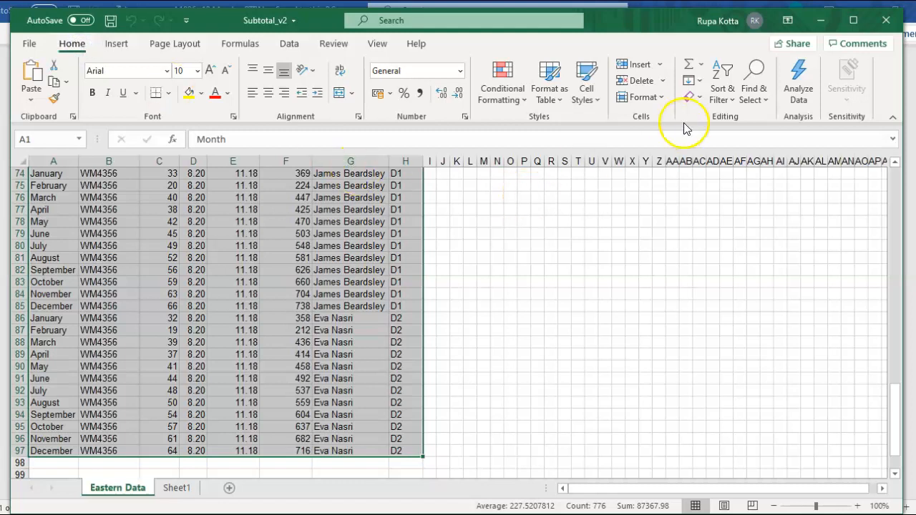
click(721, 101)
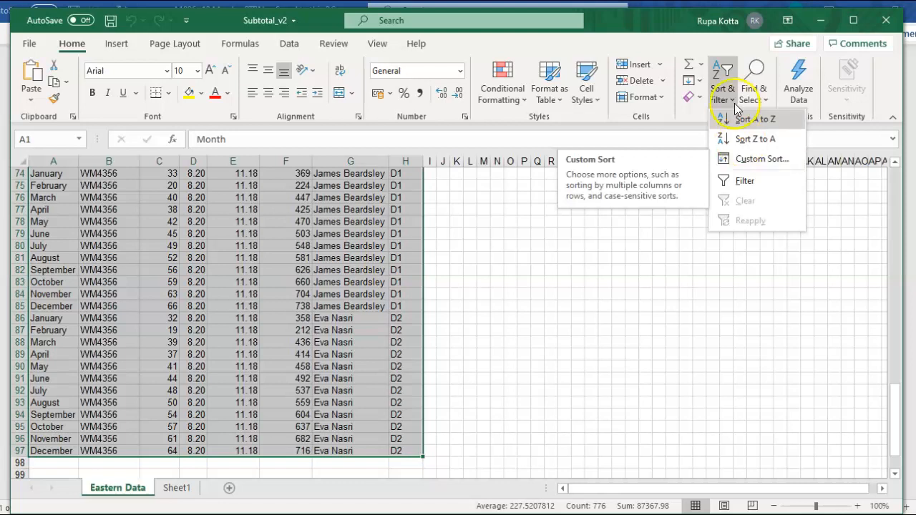
click(746, 160)
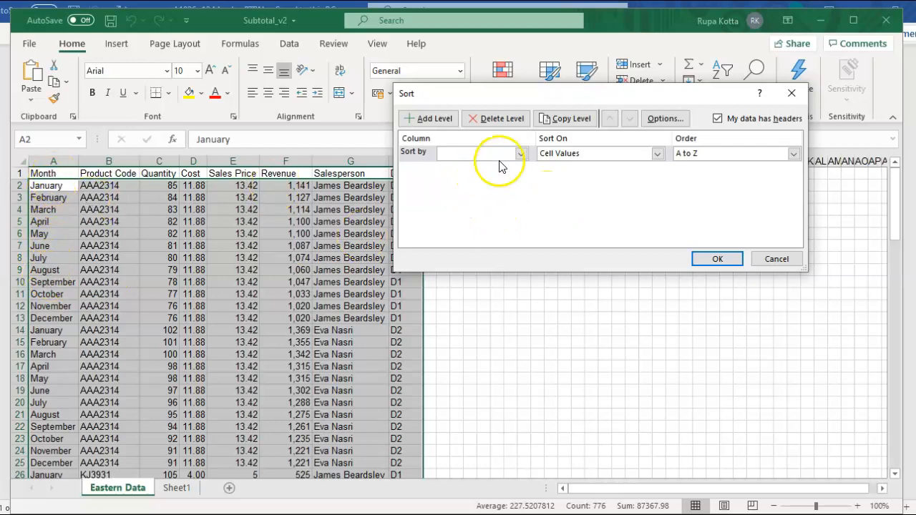
click(521, 154)
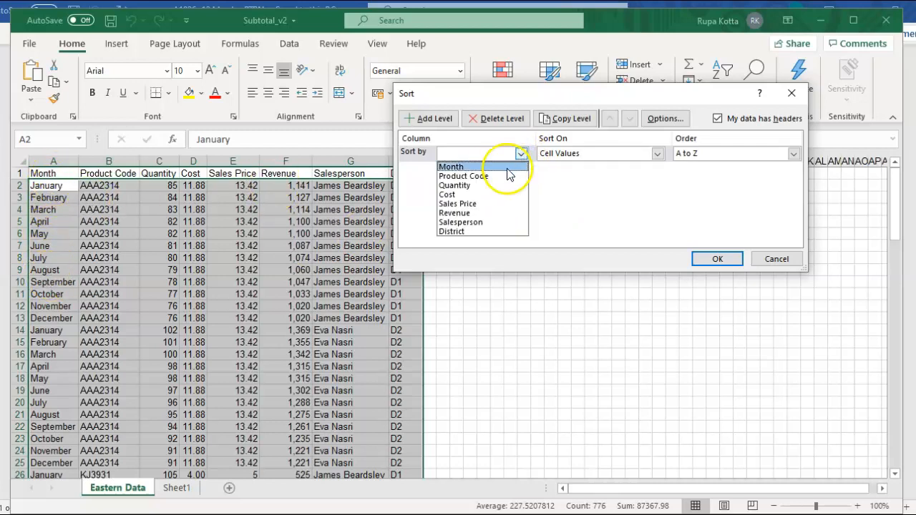
click(506, 168)
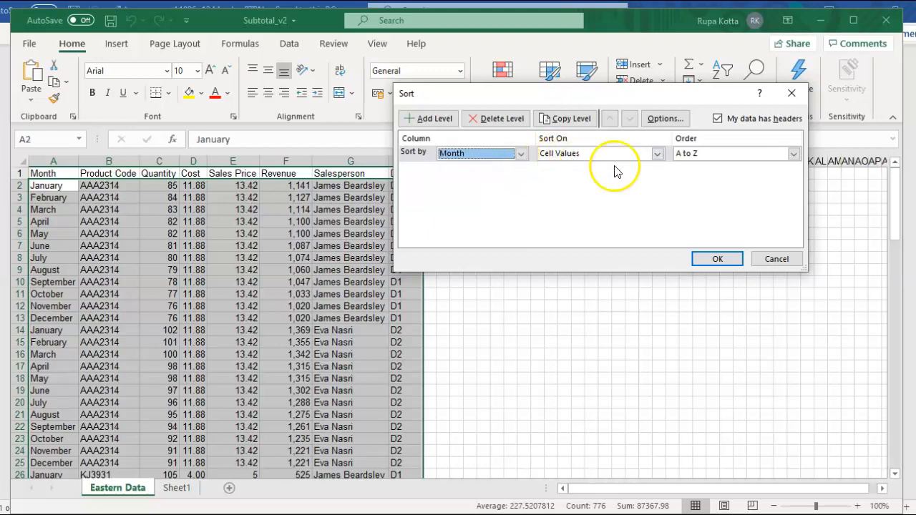
click(794, 154)
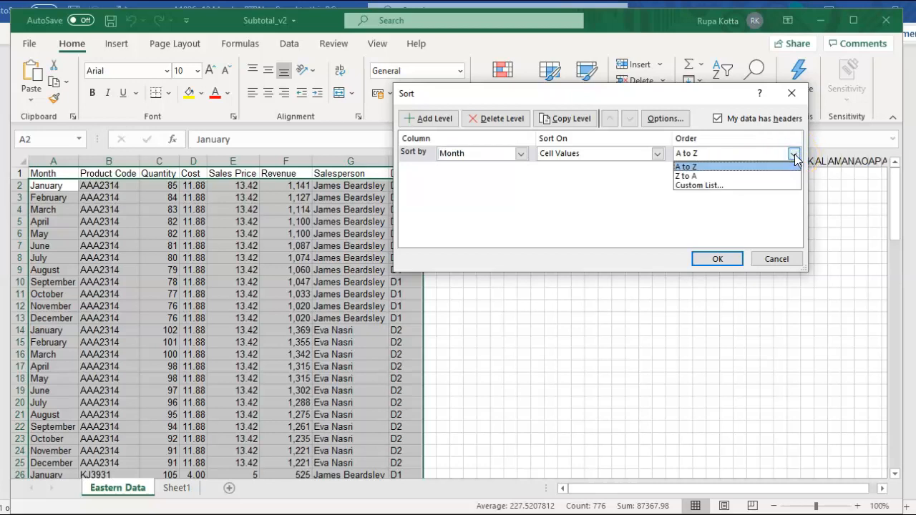
click(710, 188)
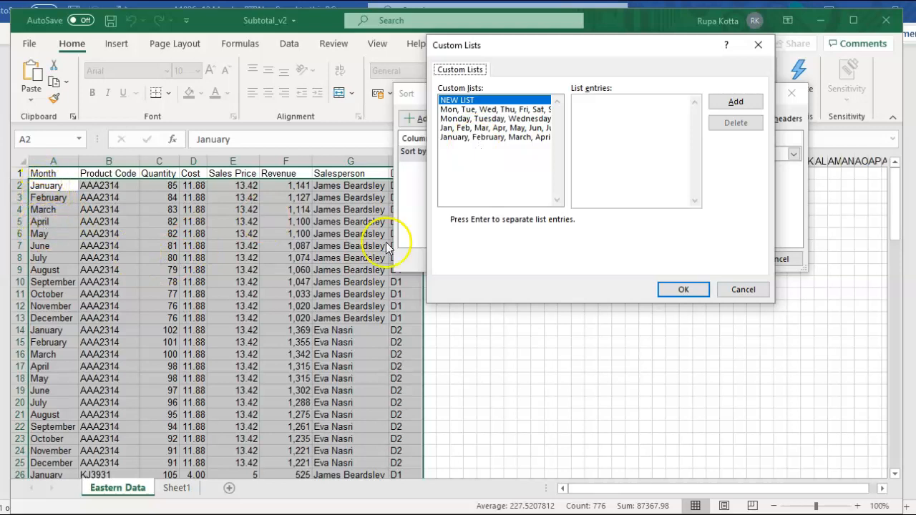
click(472, 138)
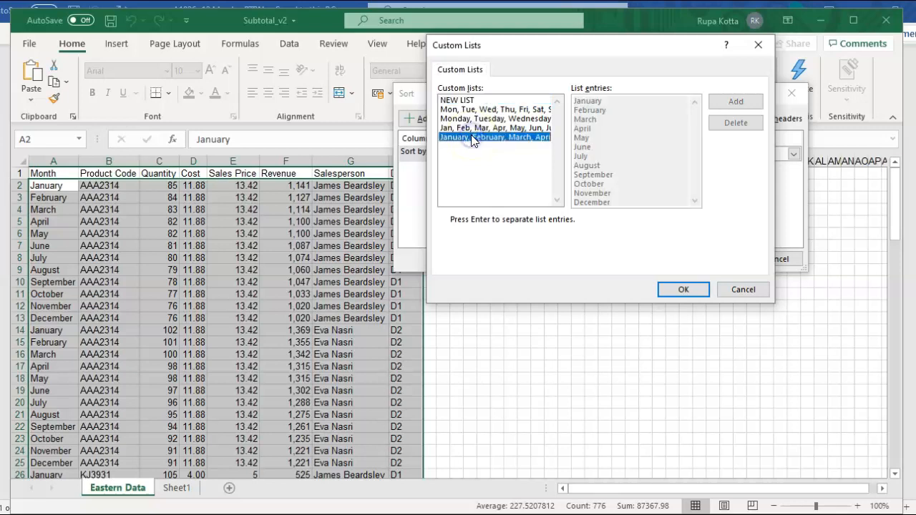
click(663, 293)
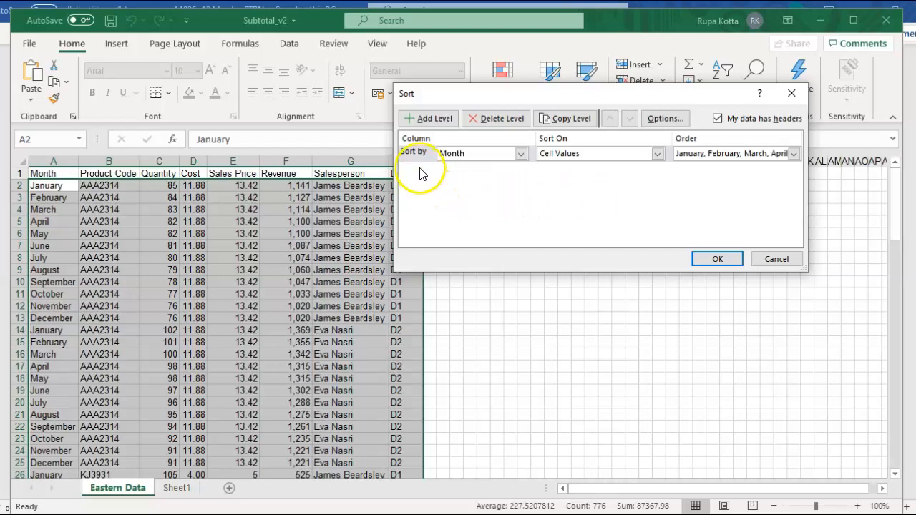
- Add a second sort level by Product Code from A to Z and apply the sort
click(427, 122)
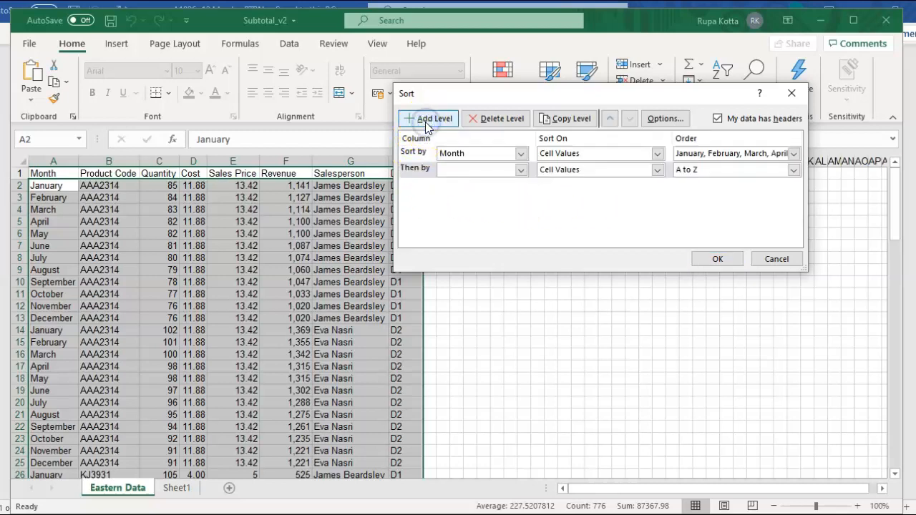
click(523, 173)
click(506, 195)
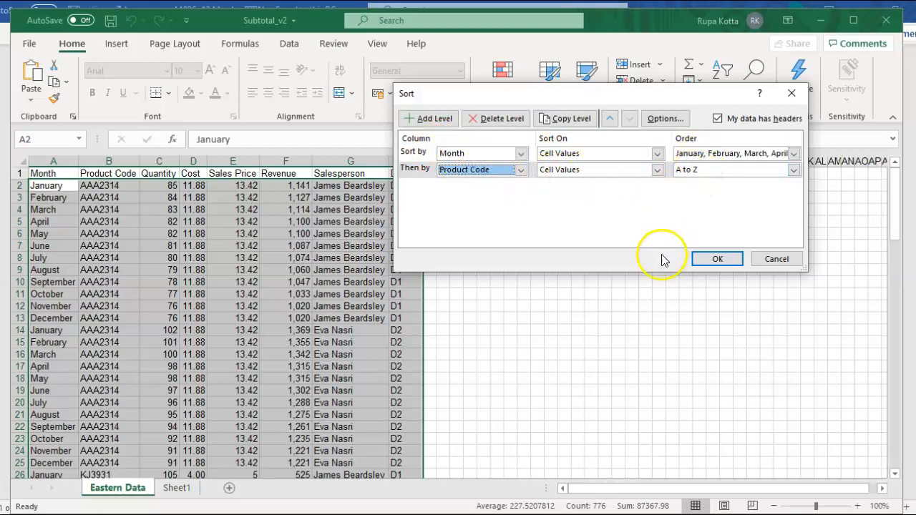
click(716, 260)
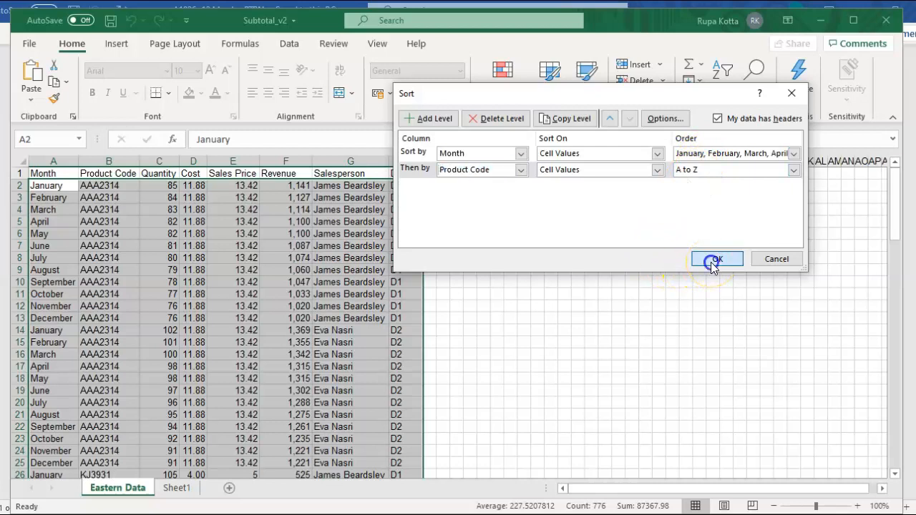
- Check the sort order of the January and February rows and the product codes within January
click(54, 187)
drag(54, 188, 51, 266)
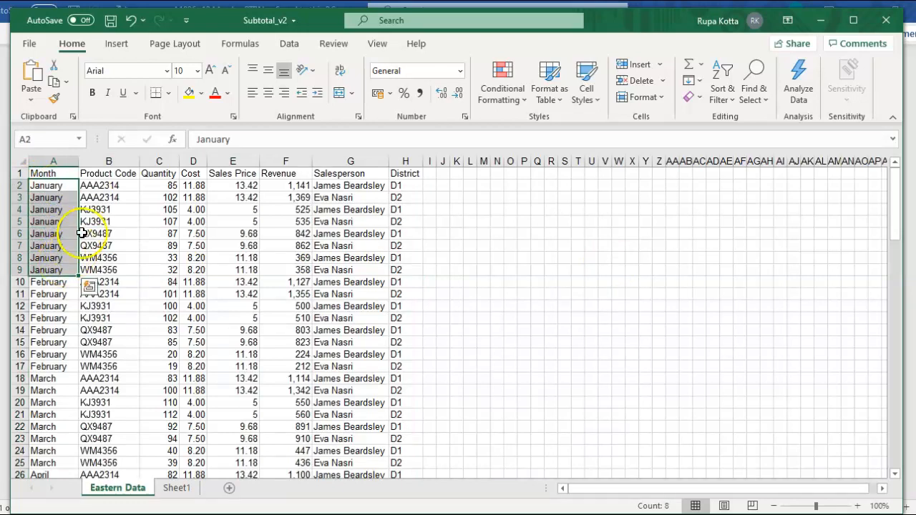
drag(97, 188, 93, 265)
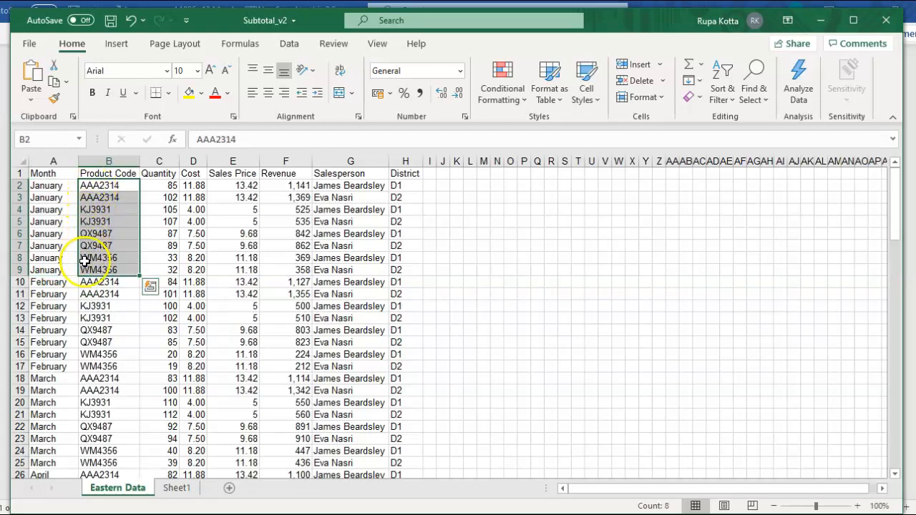
click(414, 304)
drag(60, 196, 55, 356)
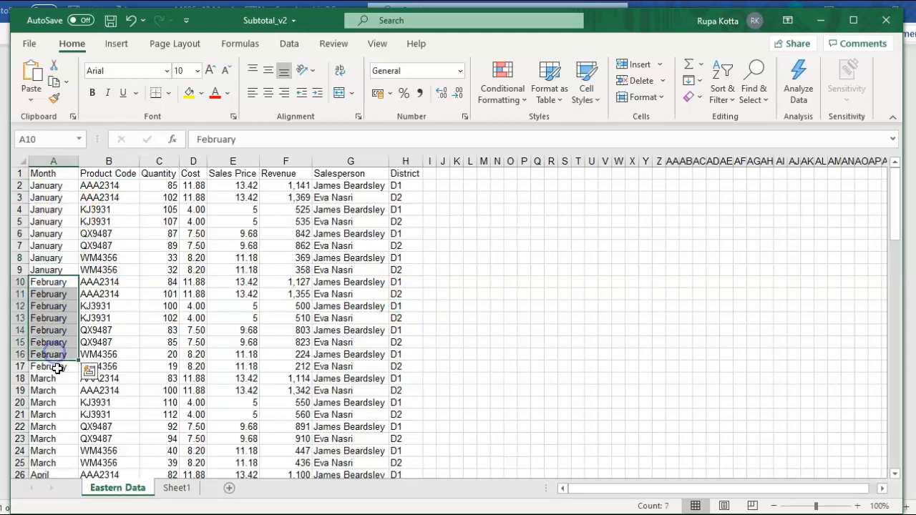
click(578, 322)
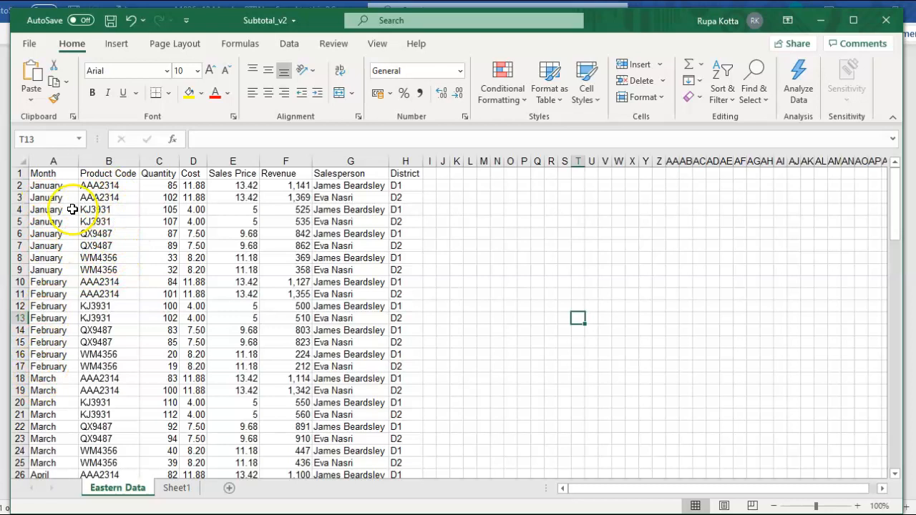
- Read the remaining exercise instructions about adding subtotals on Sheet1
click(176, 489)
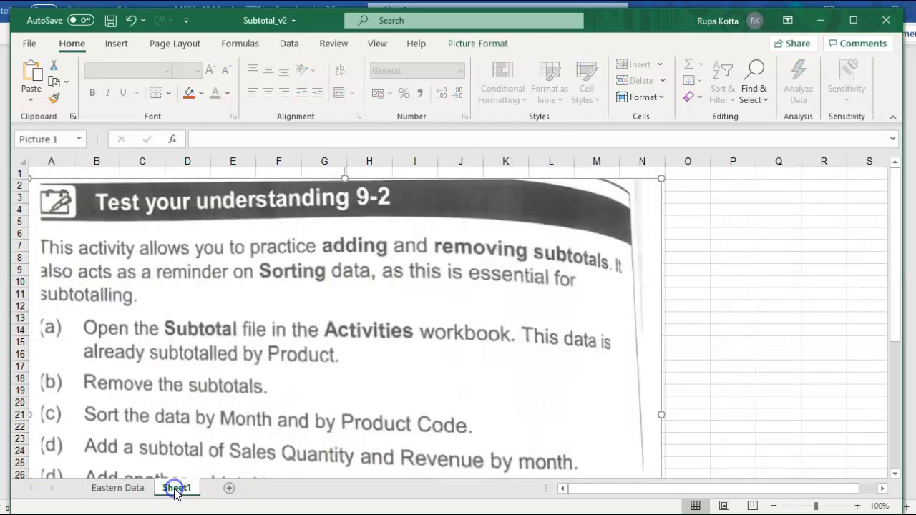
click(894, 475)
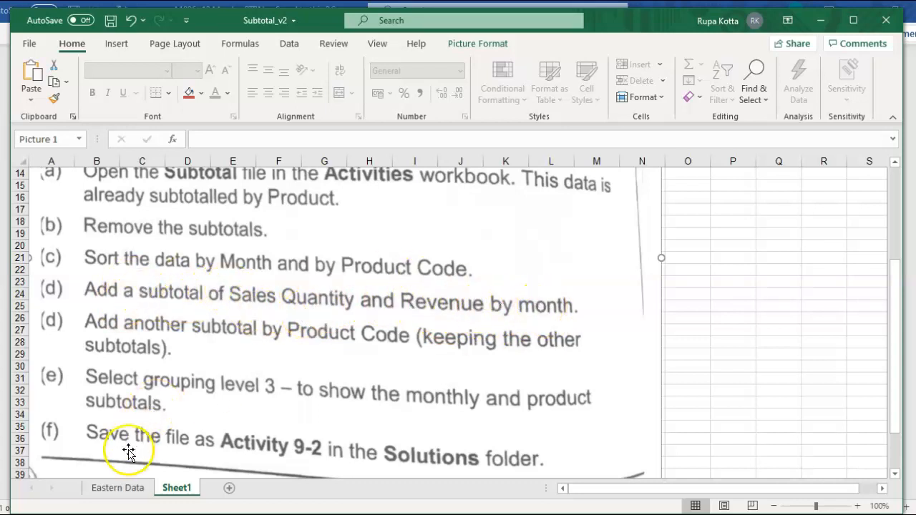
- Set up a subtotal of A1:H97 on Eastern Data at each change in Month, using the Sum function
click(117, 488)
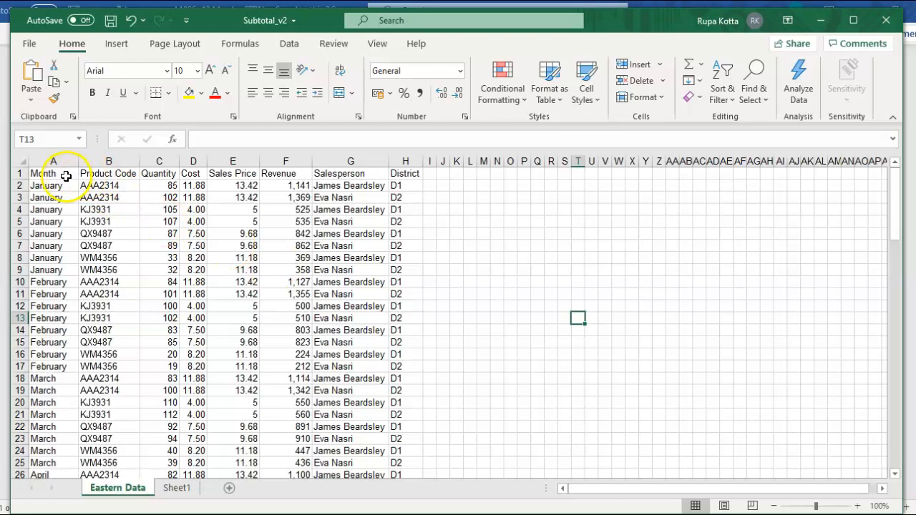
drag(65, 176, 393, 503)
drag(391, 504, 411, 439)
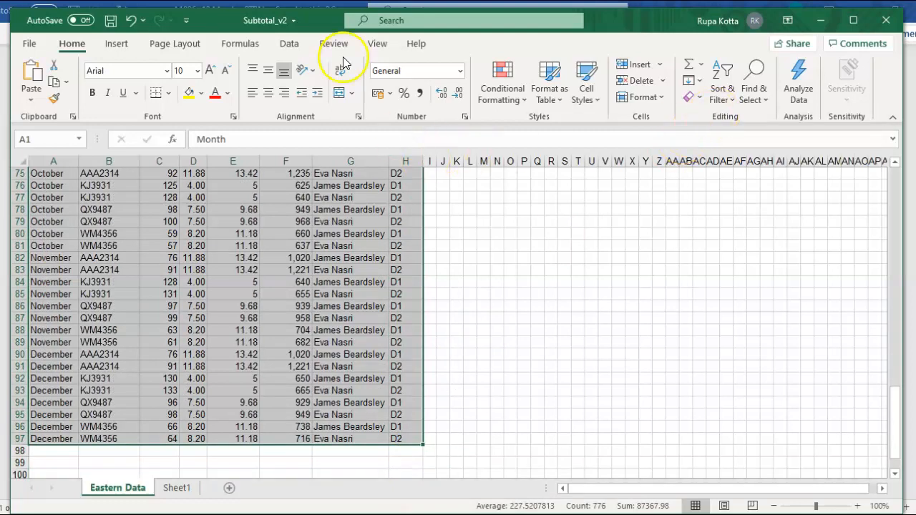
click(290, 44)
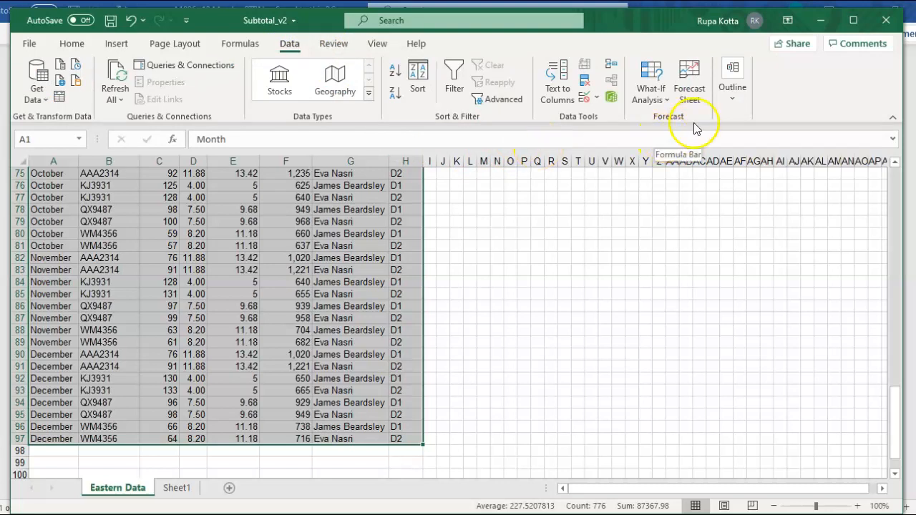
click(733, 97)
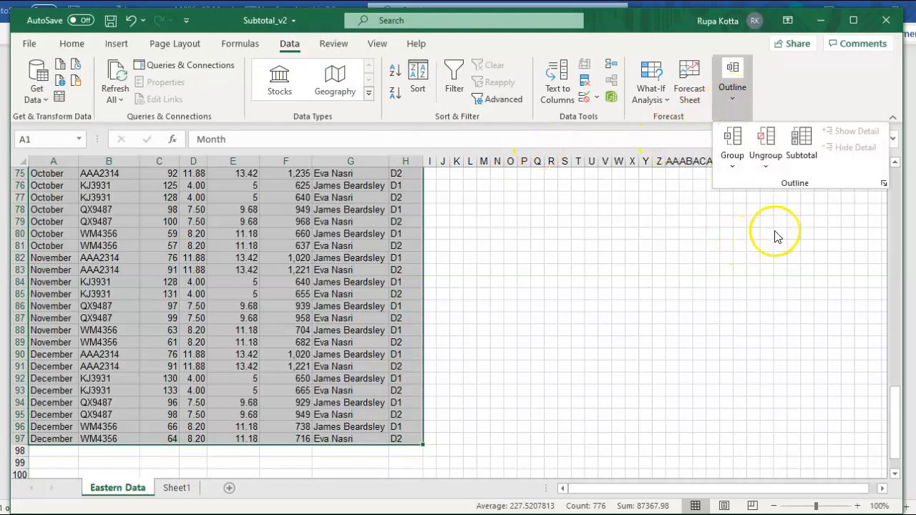
click(807, 150)
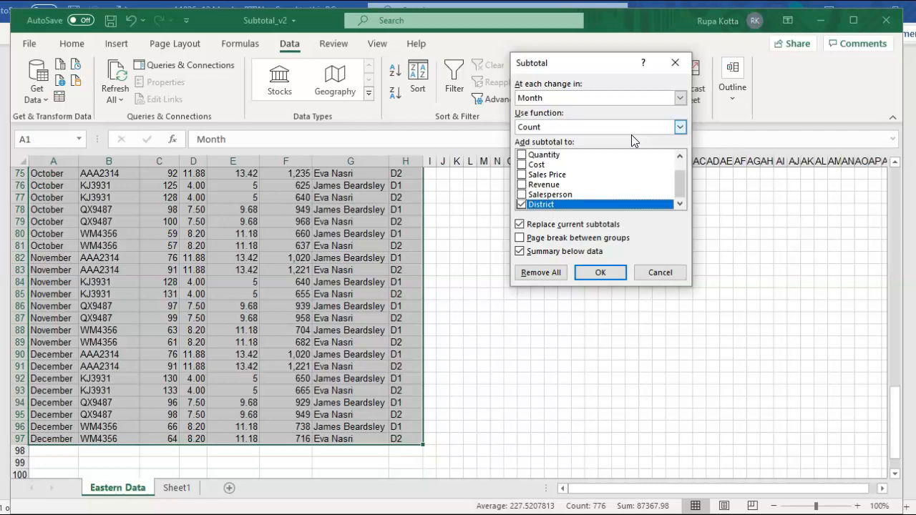
click(683, 128)
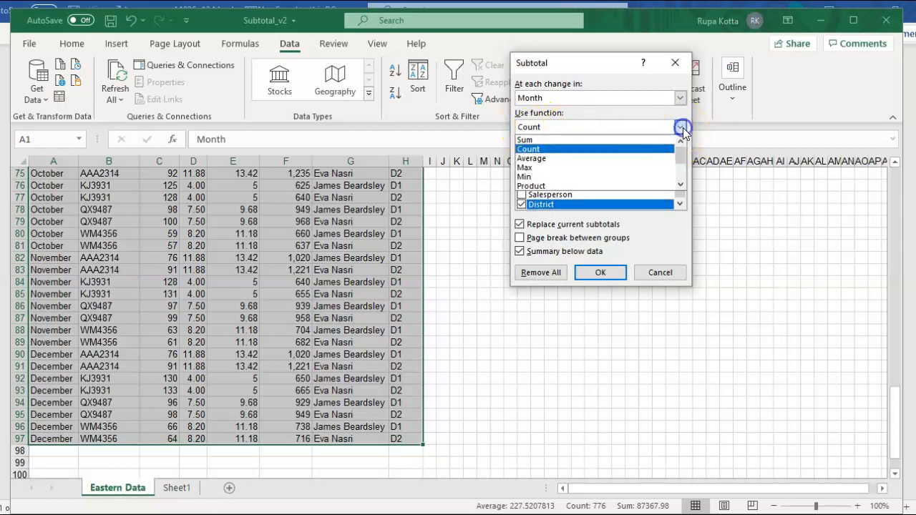
click(642, 141)
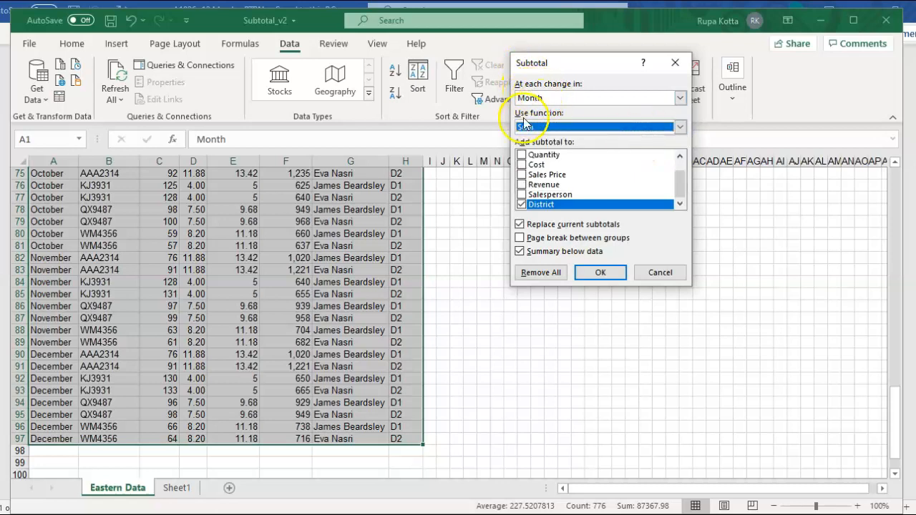
- Choose Quantity and Revenue as the columns to subtotal, exclude District, and apply the monthly subtotals
click(522, 154)
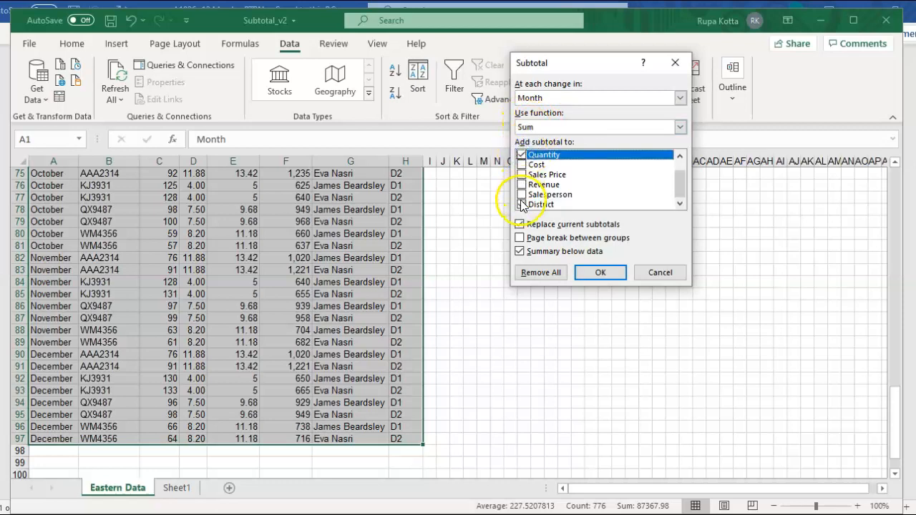
click(522, 184)
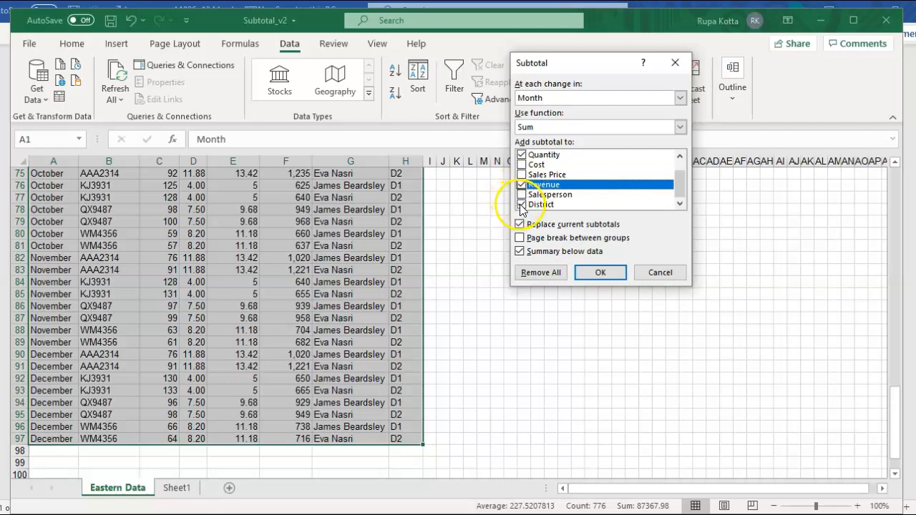
click(521, 205)
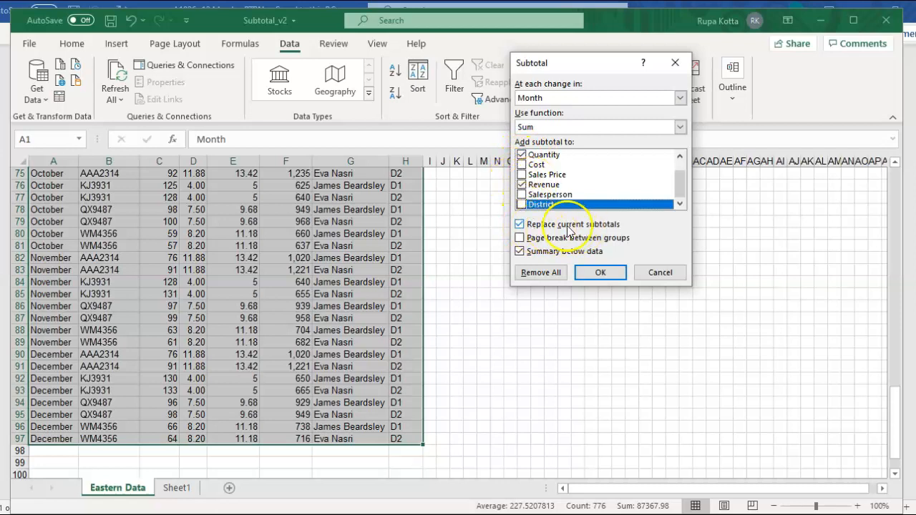
click(602, 273)
click(602, 322)
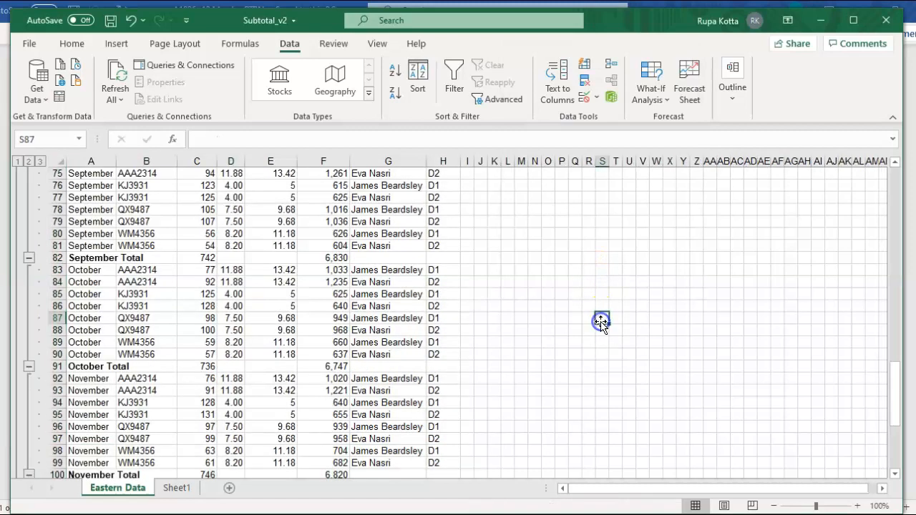
- Examine the monthly subtotals at outline levels 1, 2 and 3, finishing with all detail rows shown
drag(895, 378, 894, 184)
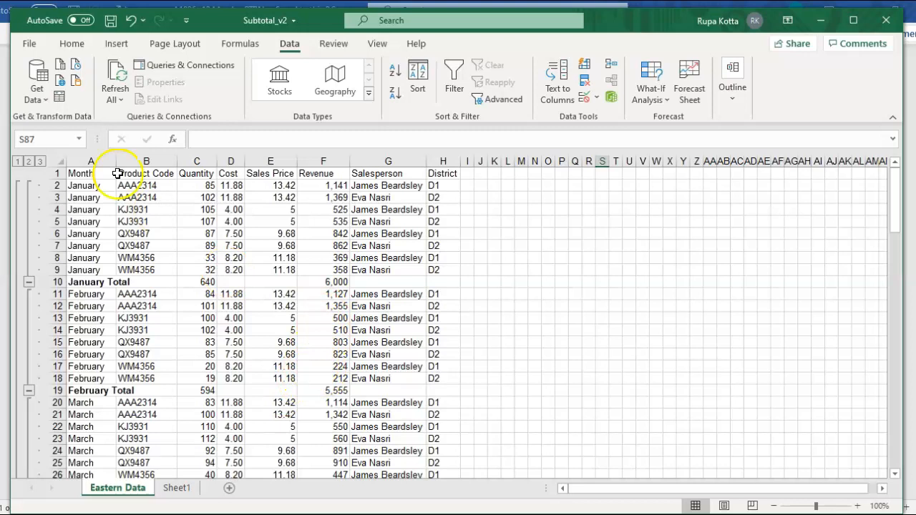
click(29, 161)
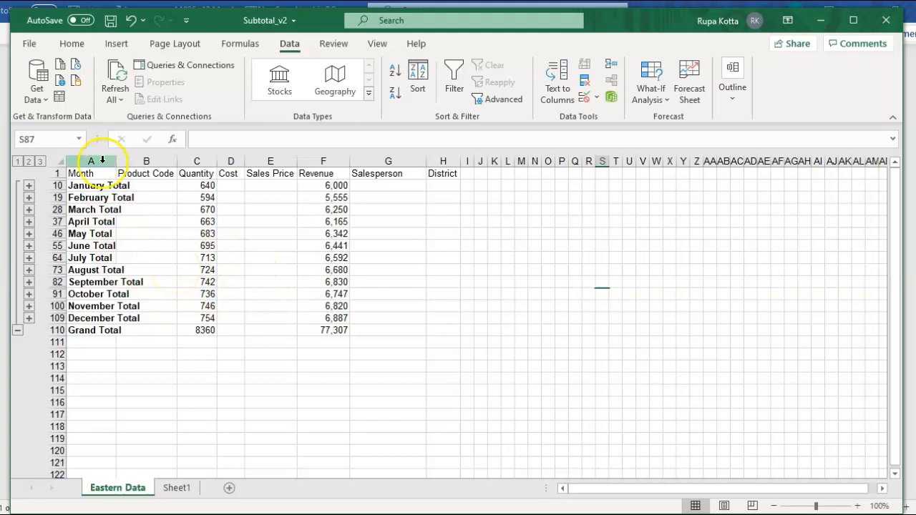
click(41, 163)
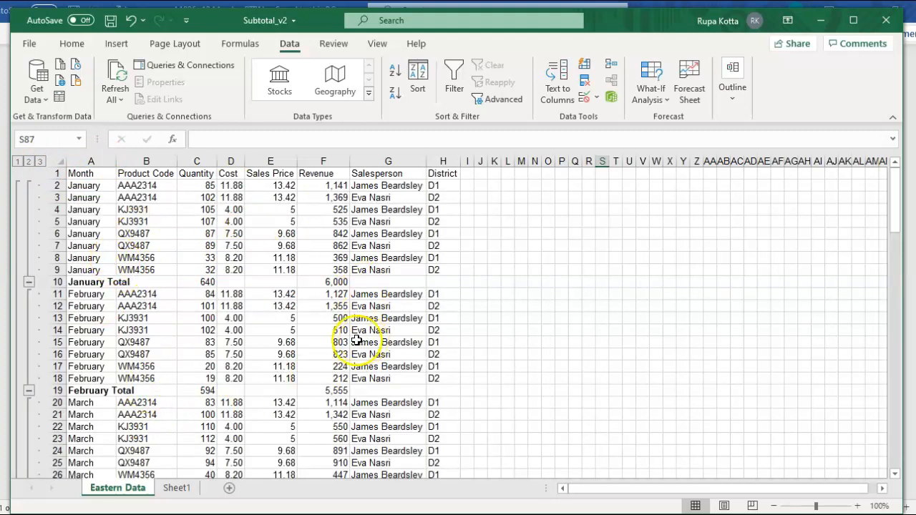
click(18, 163)
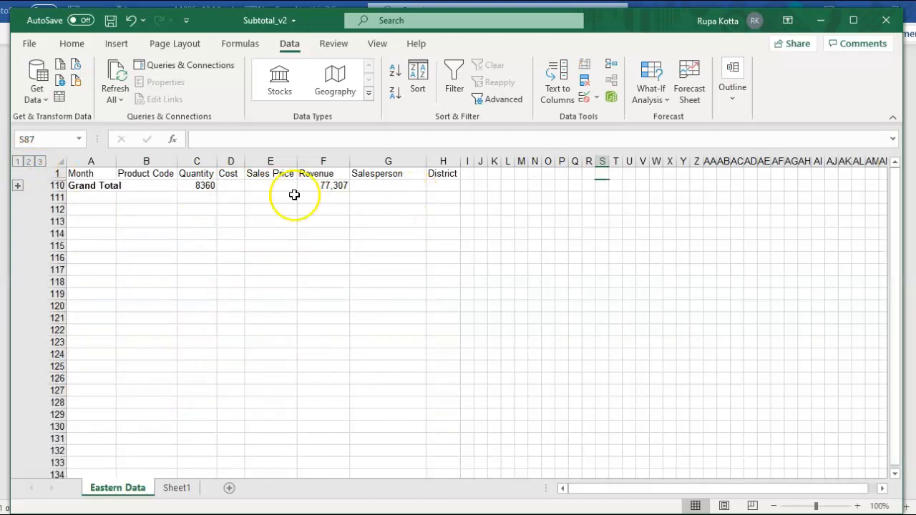
click(29, 163)
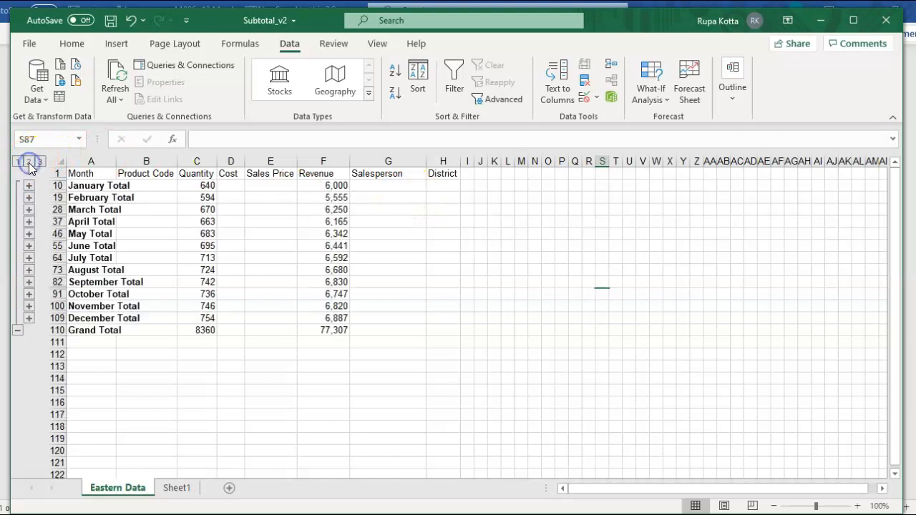
click(42, 161)
click(28, 163)
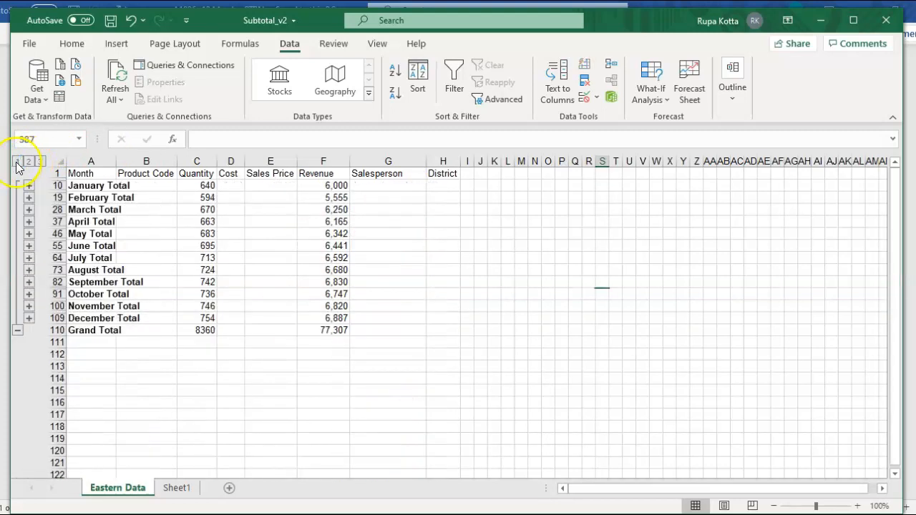
click(17, 163)
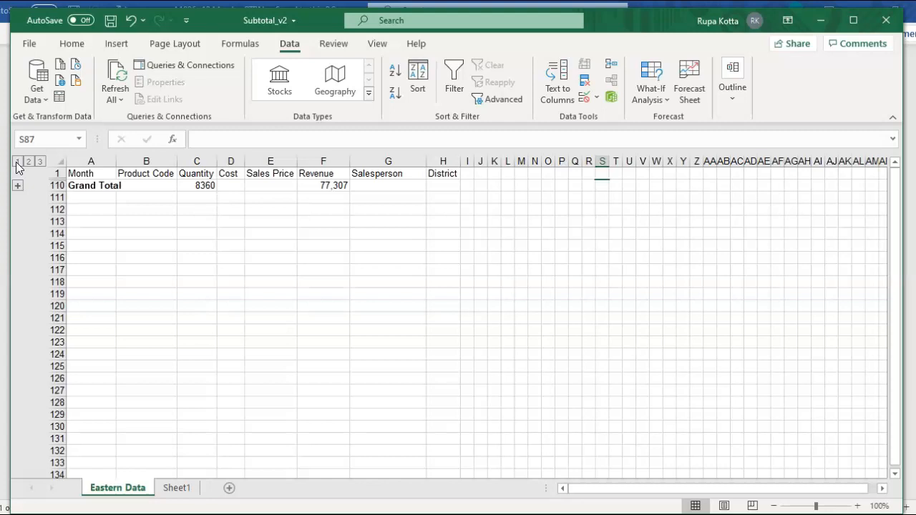
click(28, 162)
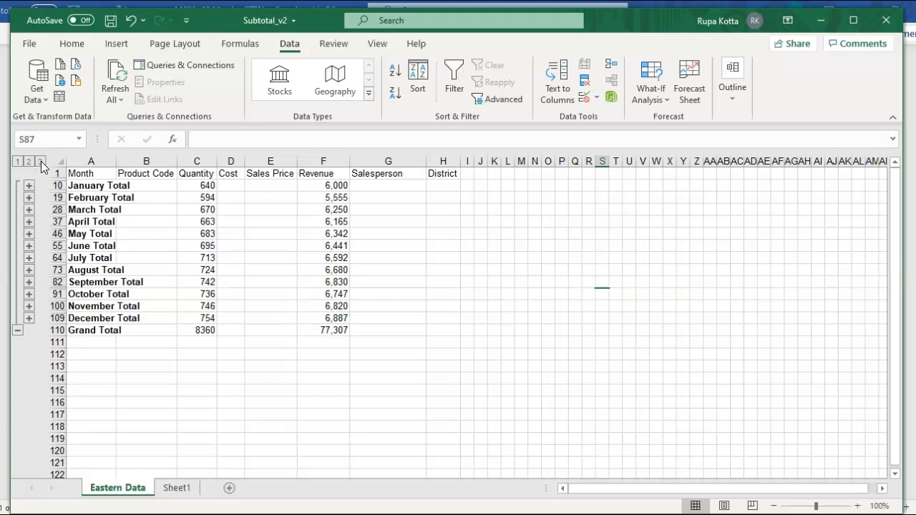
click(41, 162)
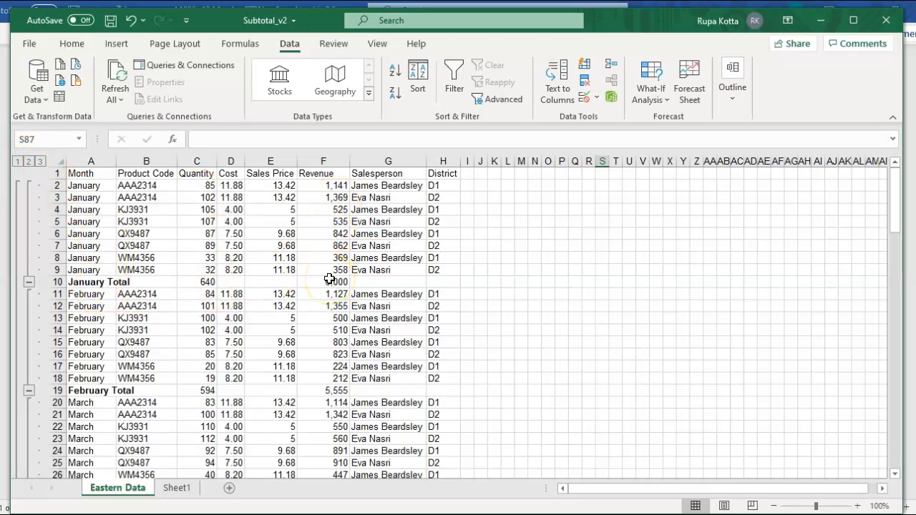
- Set up a second subtotal of A1:H110 on Eastern Data with Replace current subtotals turned off, as the exercise instructions require
click(177, 488)
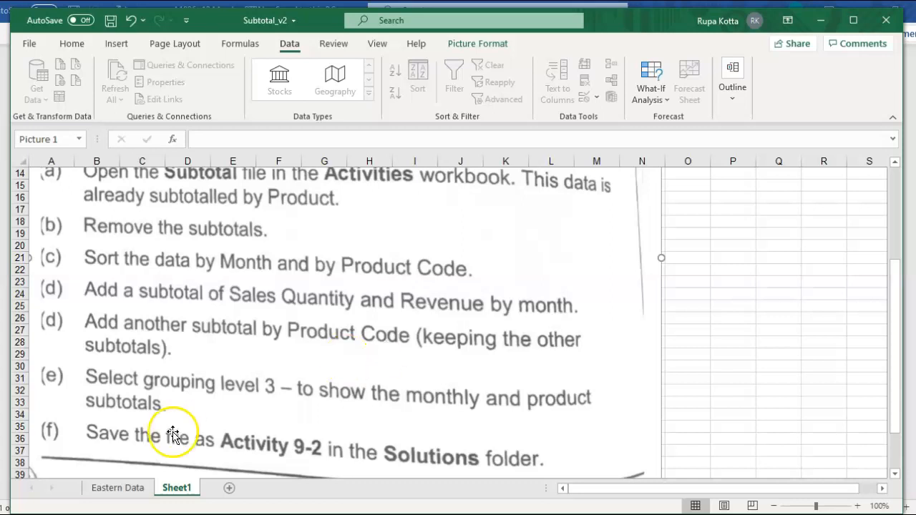
click(127, 488)
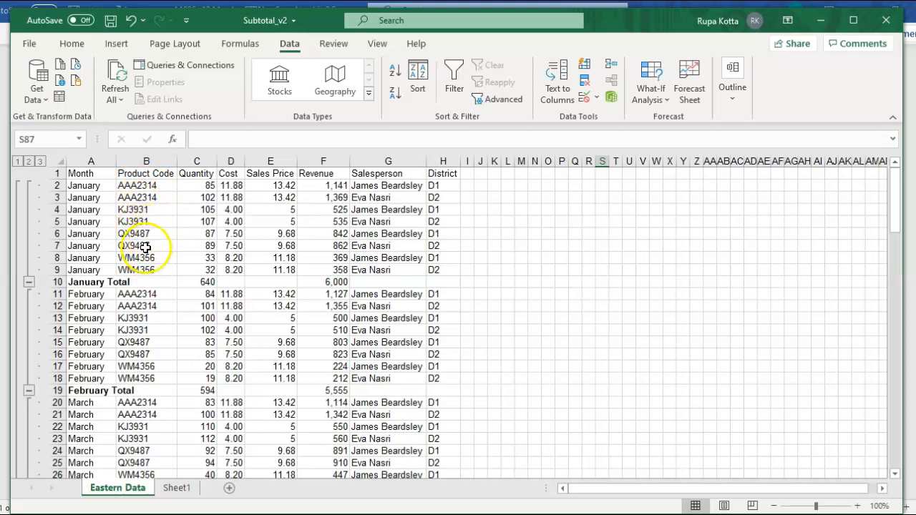
click(92, 176)
drag(91, 177, 435, 452)
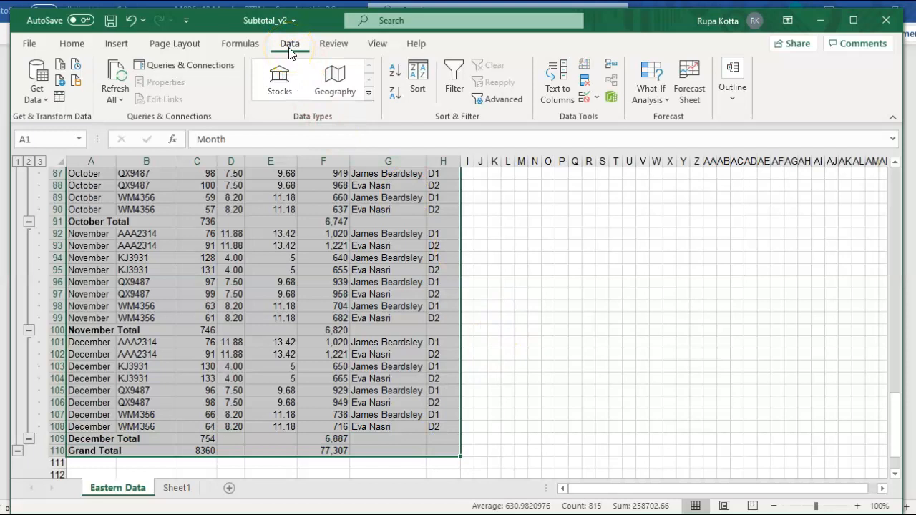
click(732, 99)
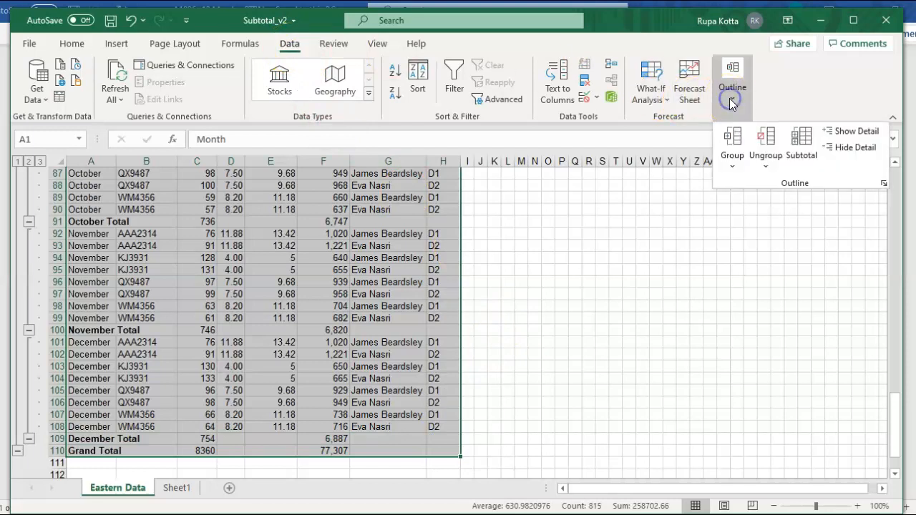
click(801, 146)
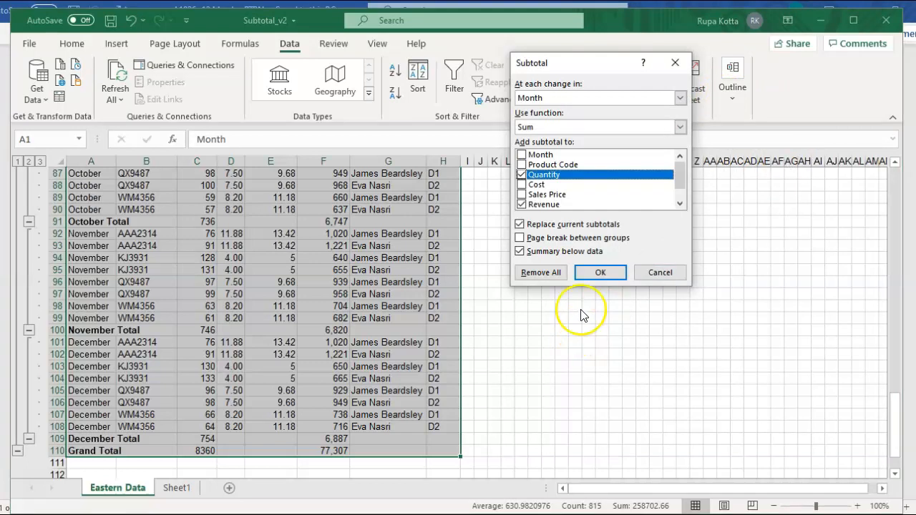
click(520, 224)
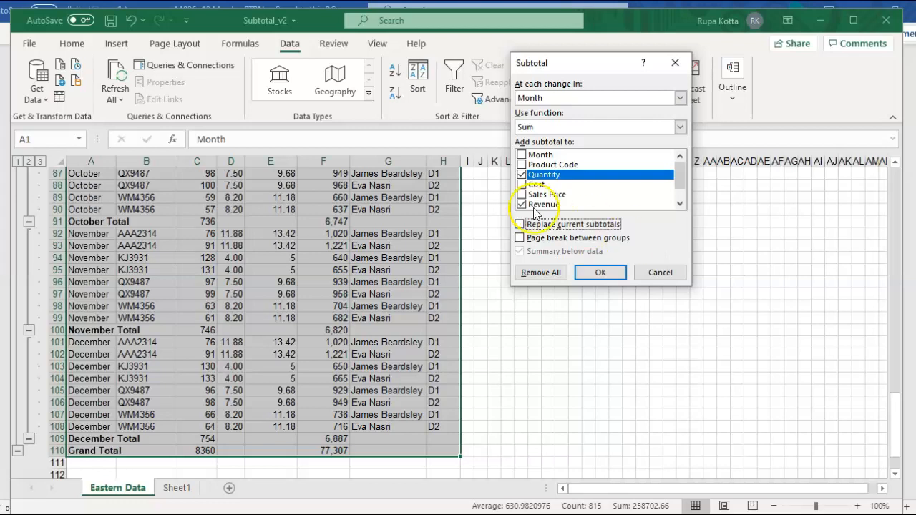
click(521, 225)
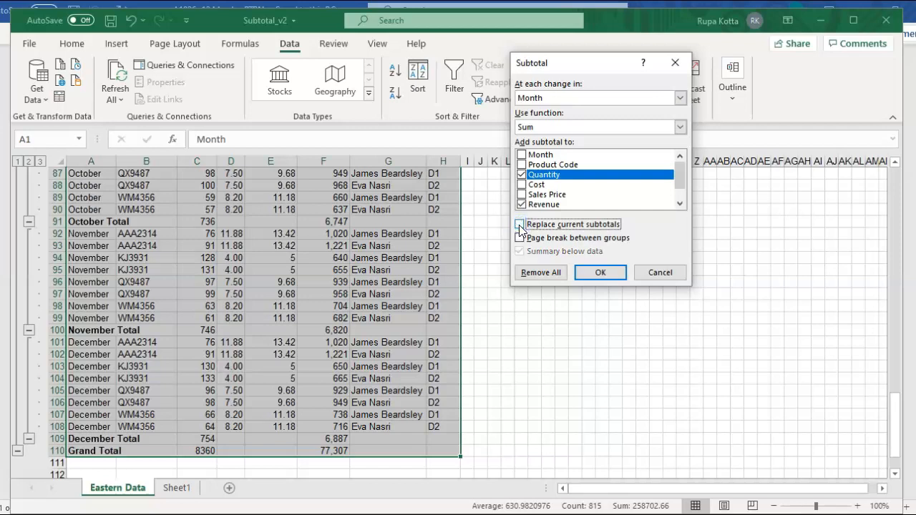
- Set the function to Count, choose only Product Code to subtotal instead of Quantity and Revenue, and apply it at each change in Month
click(524, 116)
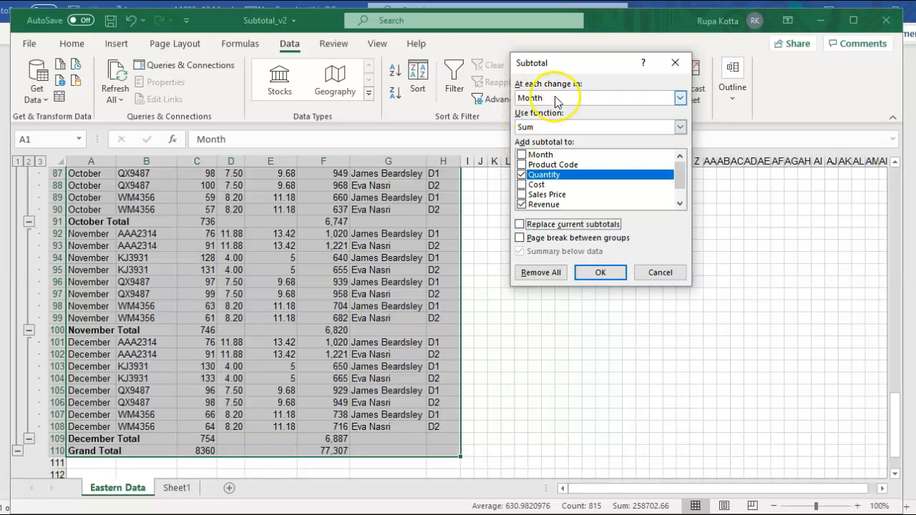
click(534, 127)
click(537, 149)
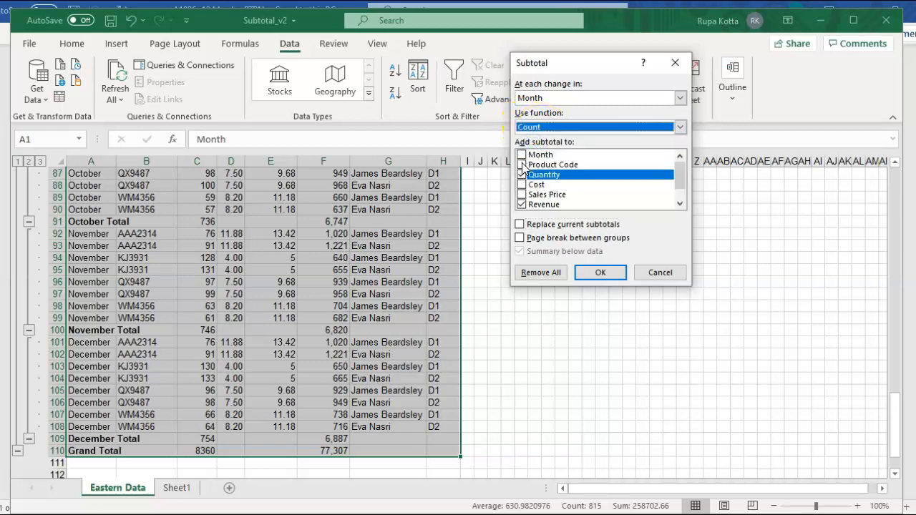
click(522, 166)
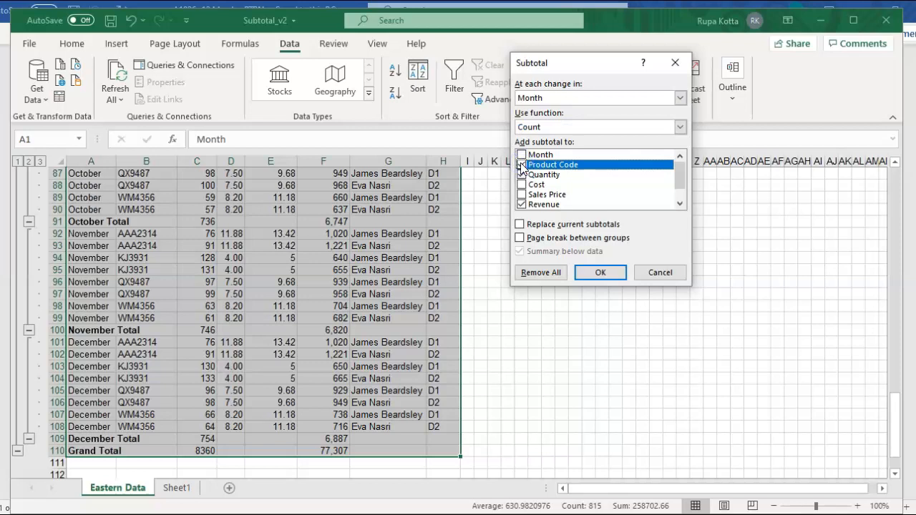
click(522, 175)
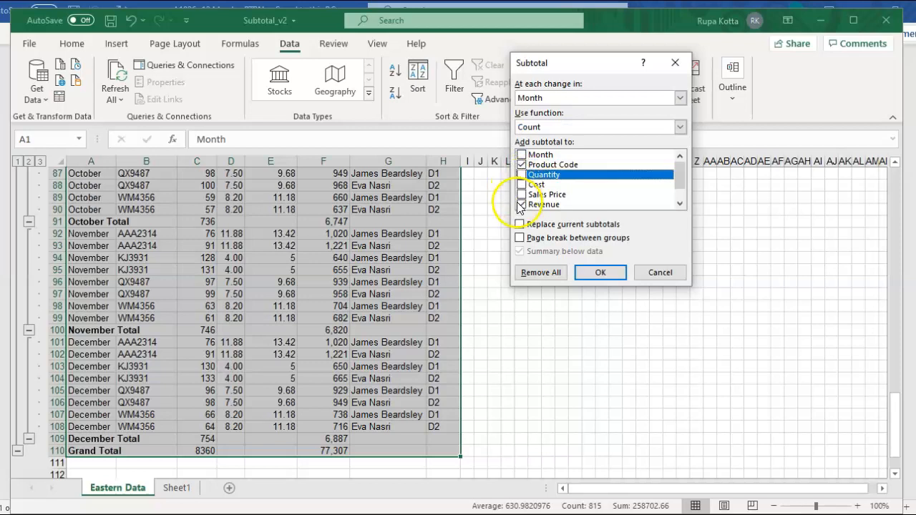
click(521, 205)
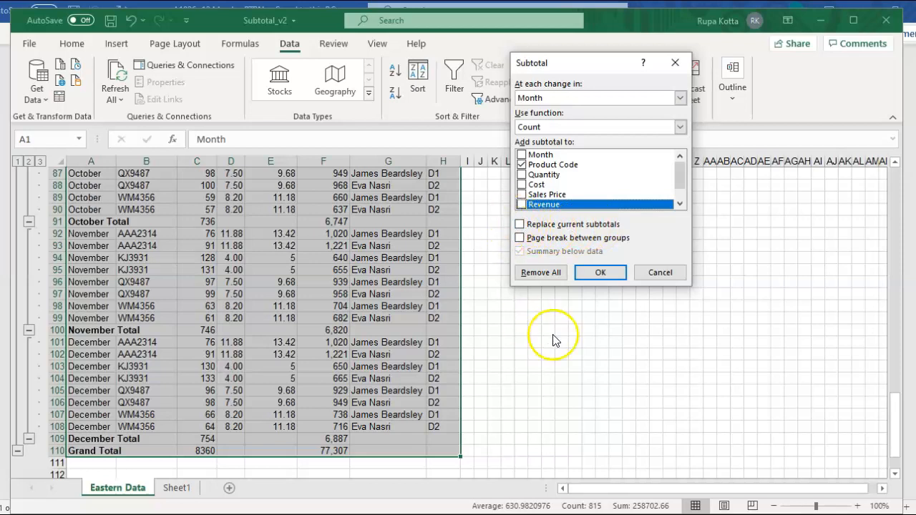
click(600, 274)
click(596, 272)
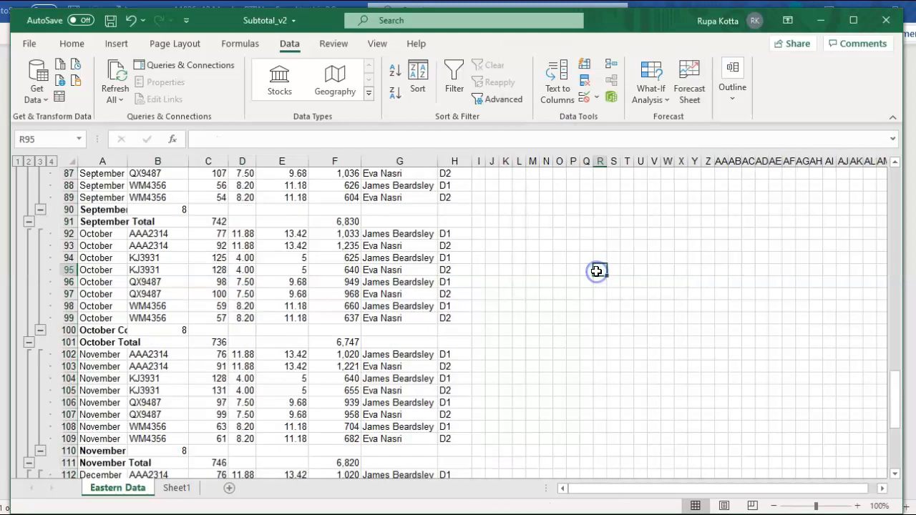
- Check the January and February count and total rows against the remaining exercise instructions on Sheet1
drag(893, 398, 896, 184)
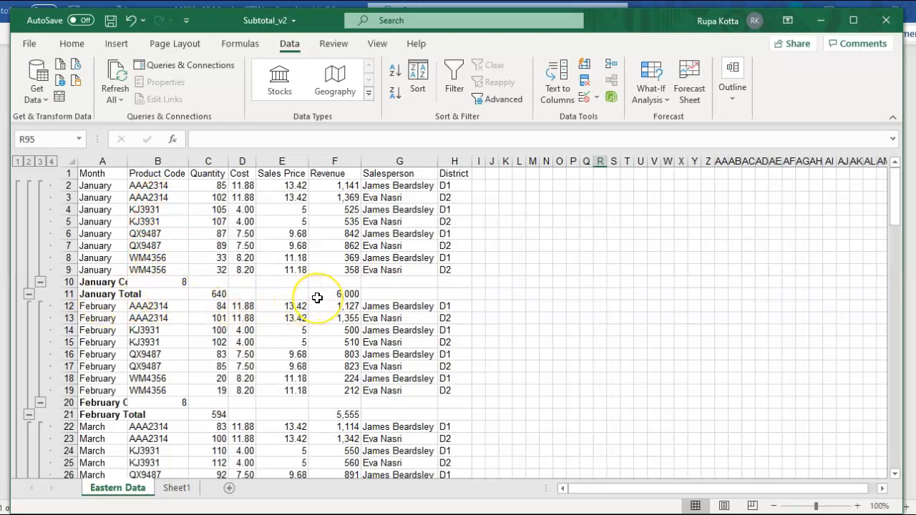
click(178, 489)
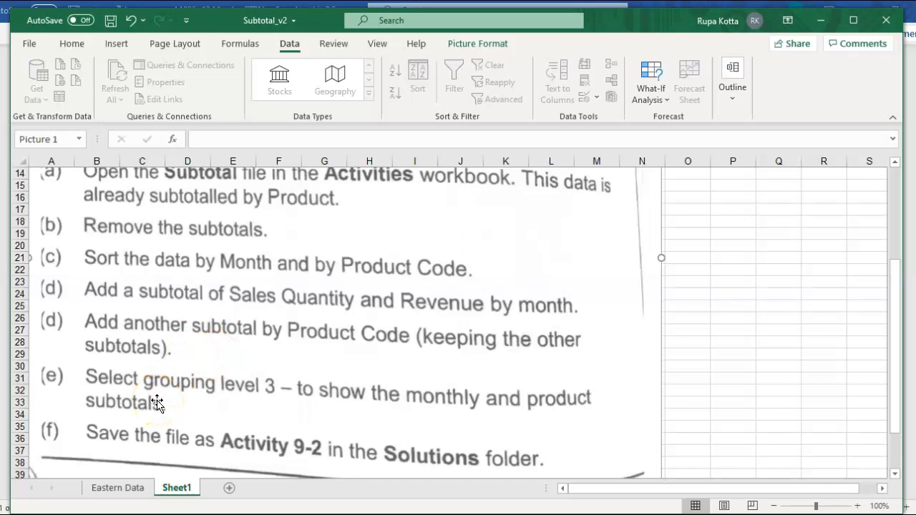
- Show grouping level 3 on the Eastern Data sheet to display only the monthly count and total rows
click(123, 486)
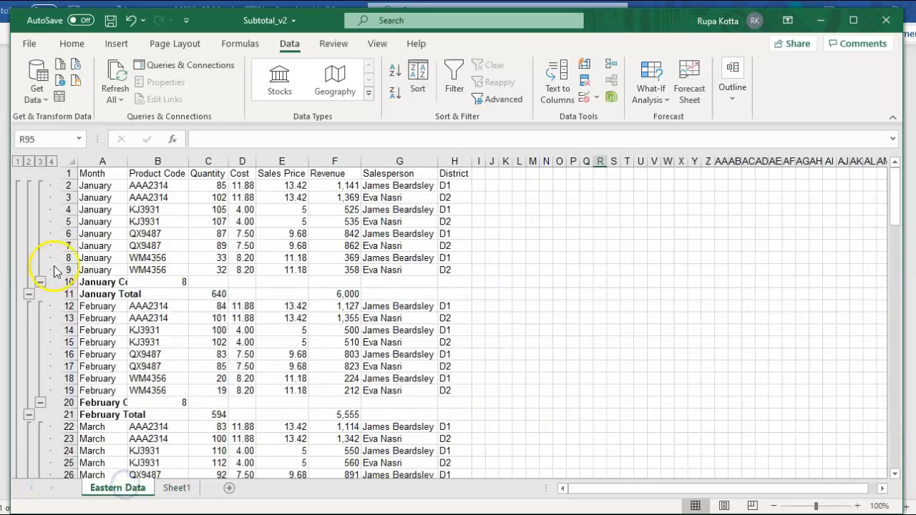
click(40, 161)
click(532, 305)
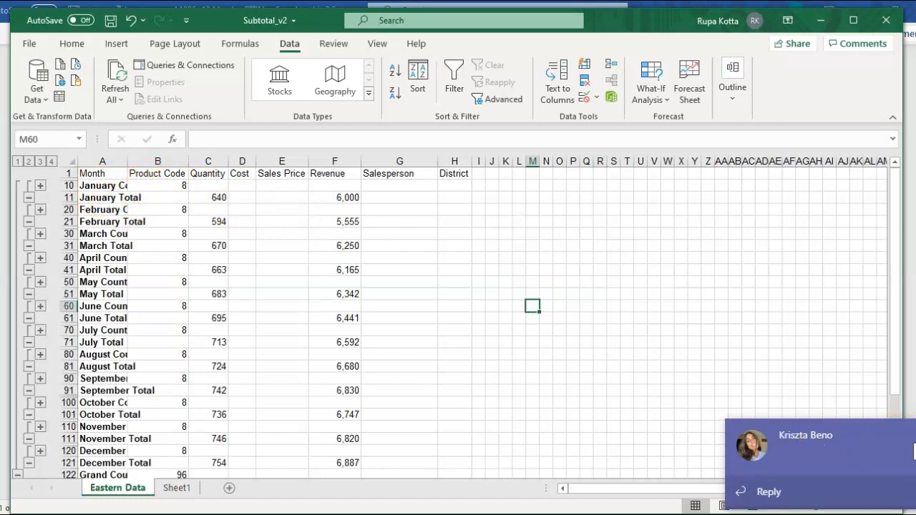
click(911, 434)
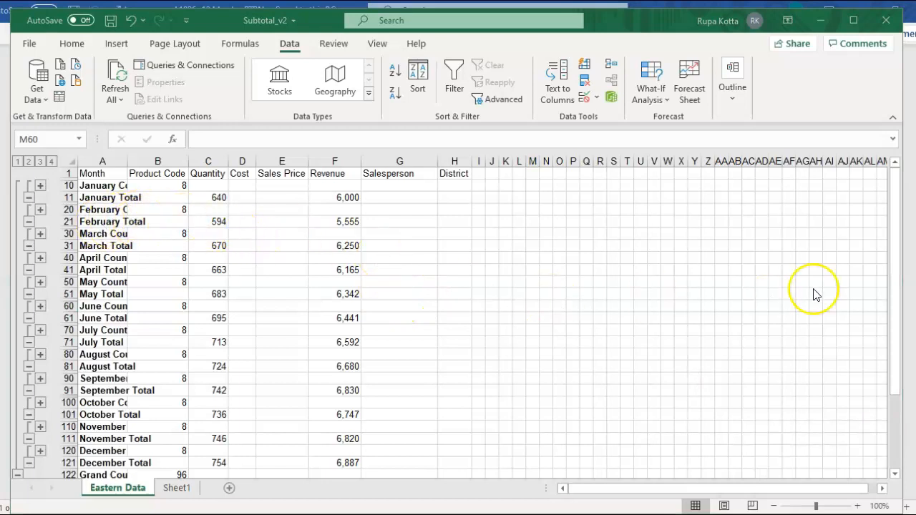
- Review the collapsed subtotals down to the Grand Total row, and check the last exercise instruction on Sheet1
click(901, 376)
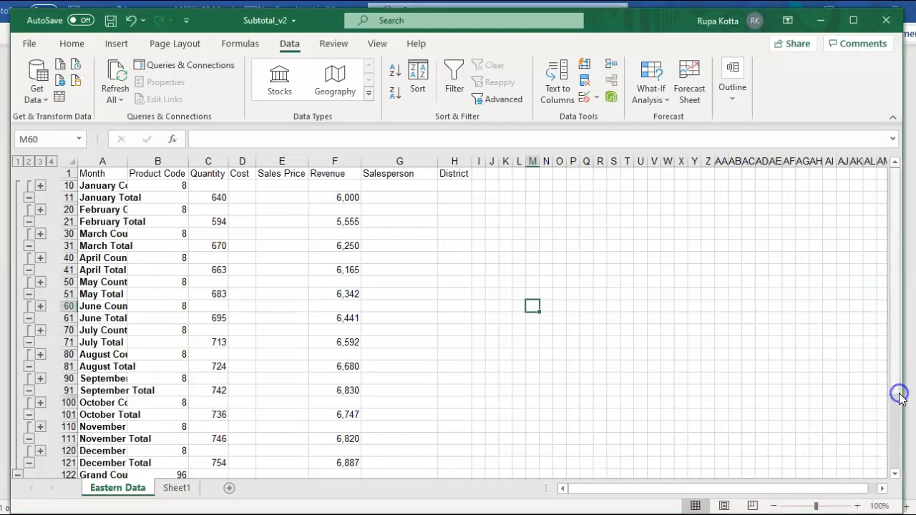
drag(900, 378, 900, 428)
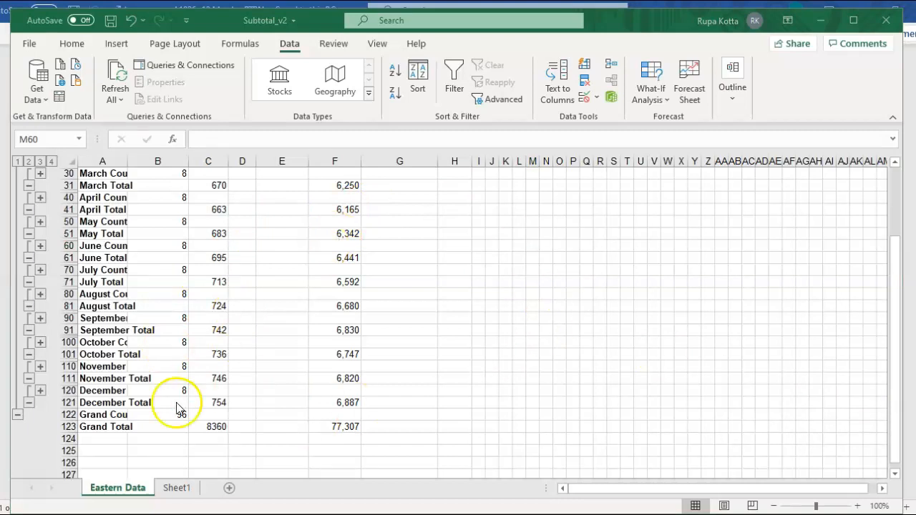
click(176, 489)
click(176, 488)
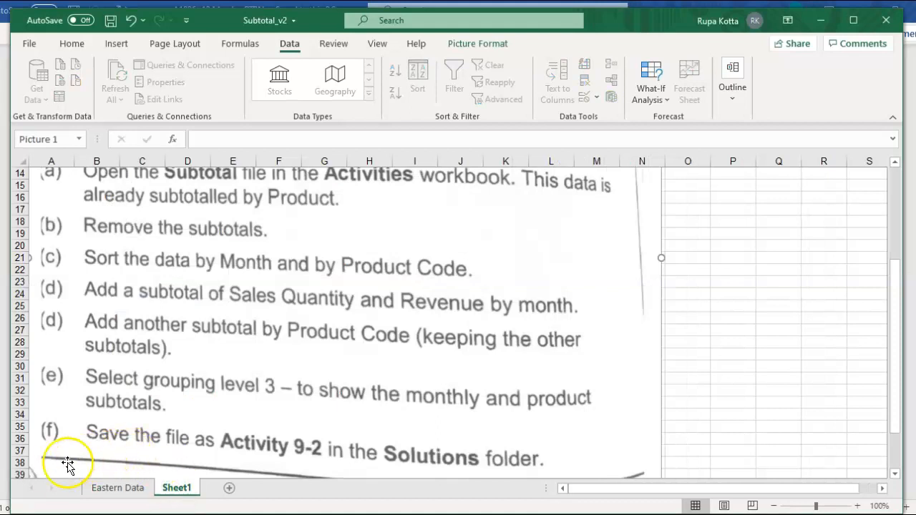